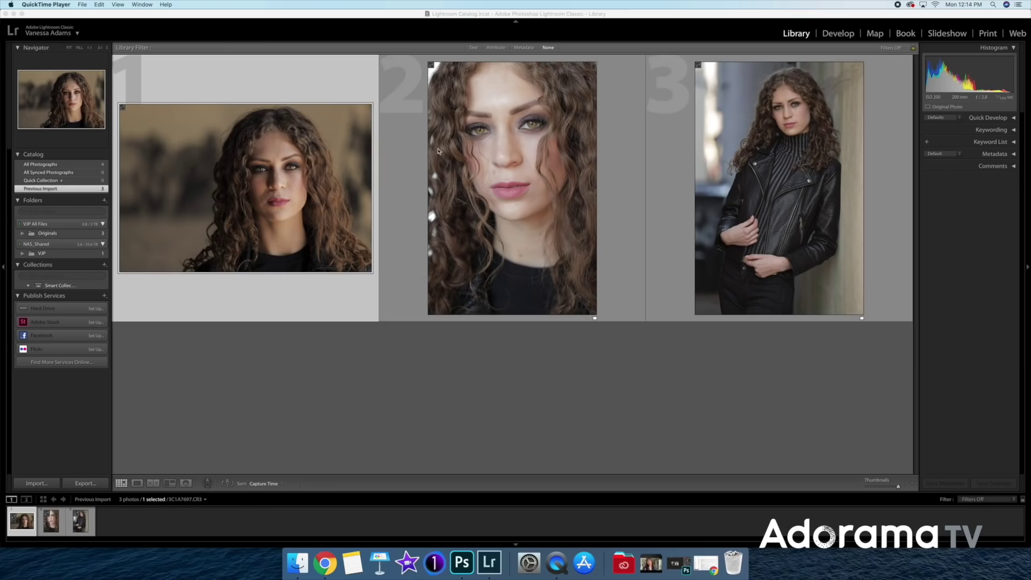
# Step: Open the first portrait for developing and apply the VJS - Gray Day style preset
pyautogui.click(844, 35)
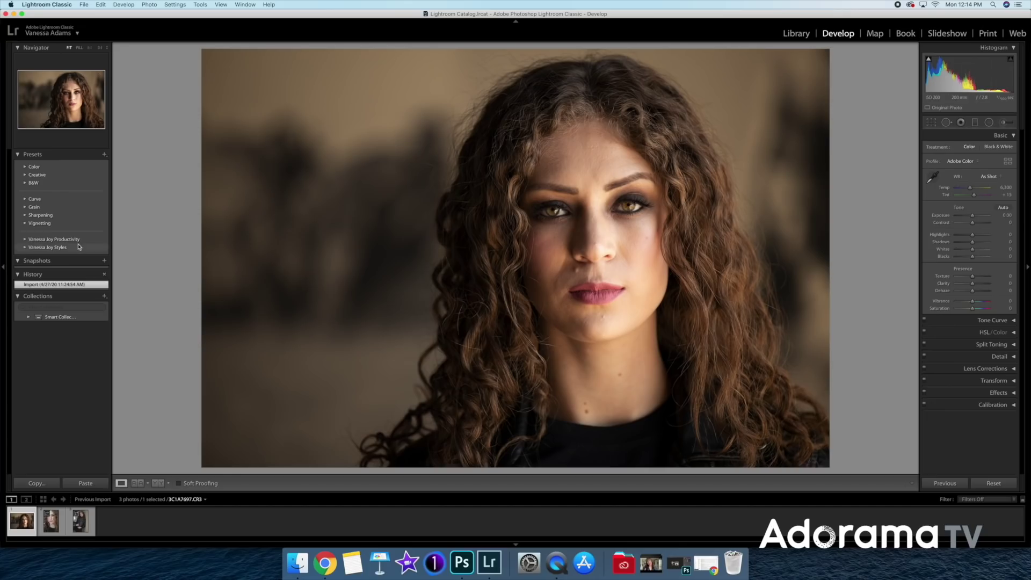
pyautogui.click(24, 249)
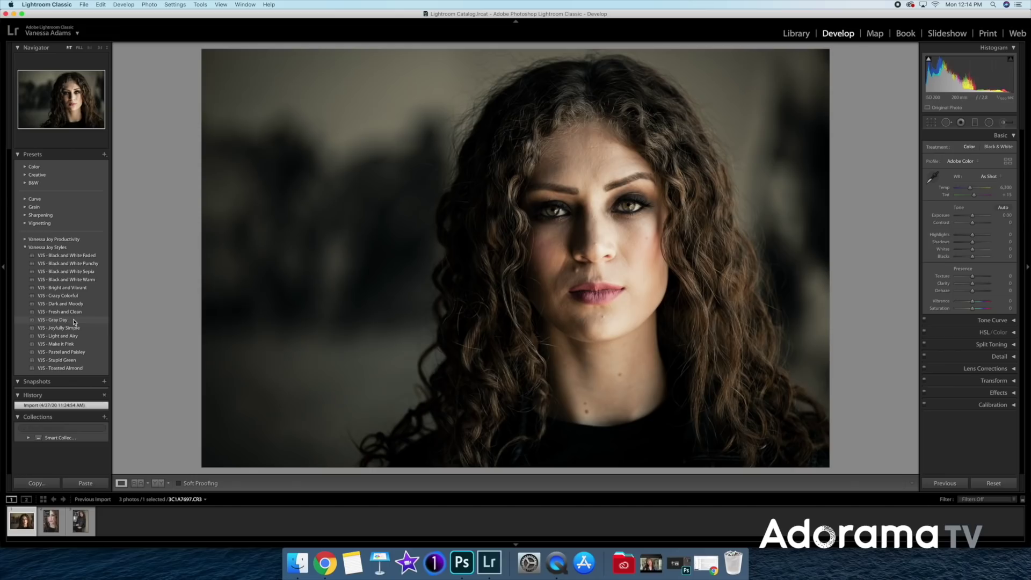
pyautogui.click(74, 322)
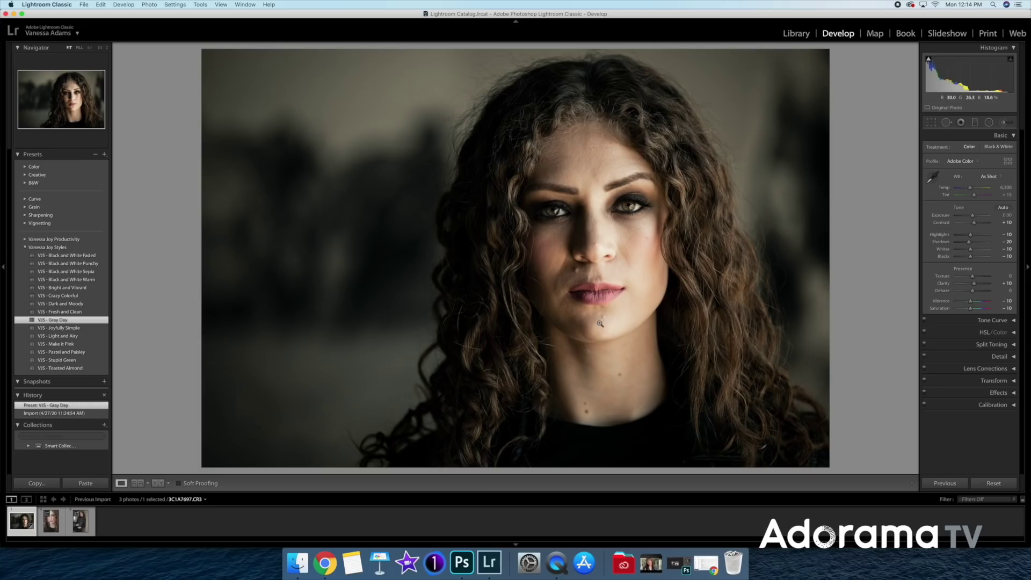
# Step: Paint the VJR - Soften Skin adjustment brush over the woman's facial skin from forehead to chin
pyautogui.click(560, 264)
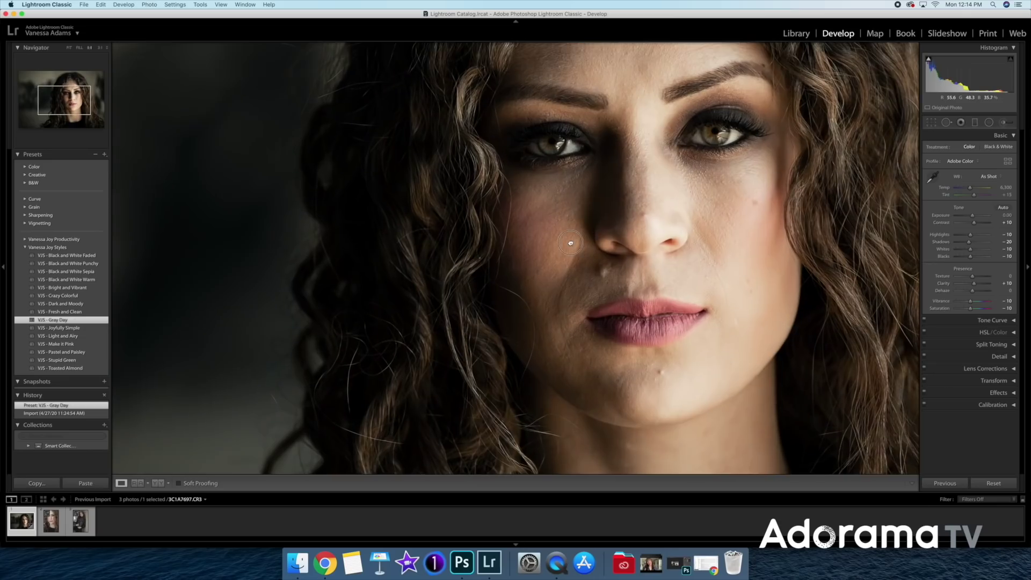
pyautogui.moveTo(571, 243); pyautogui.dragTo(559, 275)
pyautogui.click(568, 246)
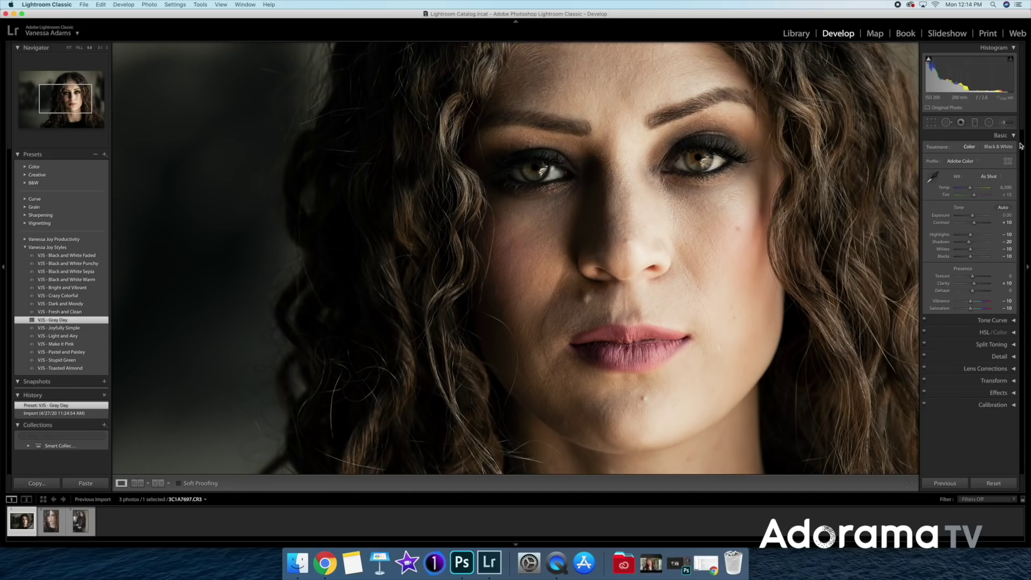
pyautogui.click(1004, 123)
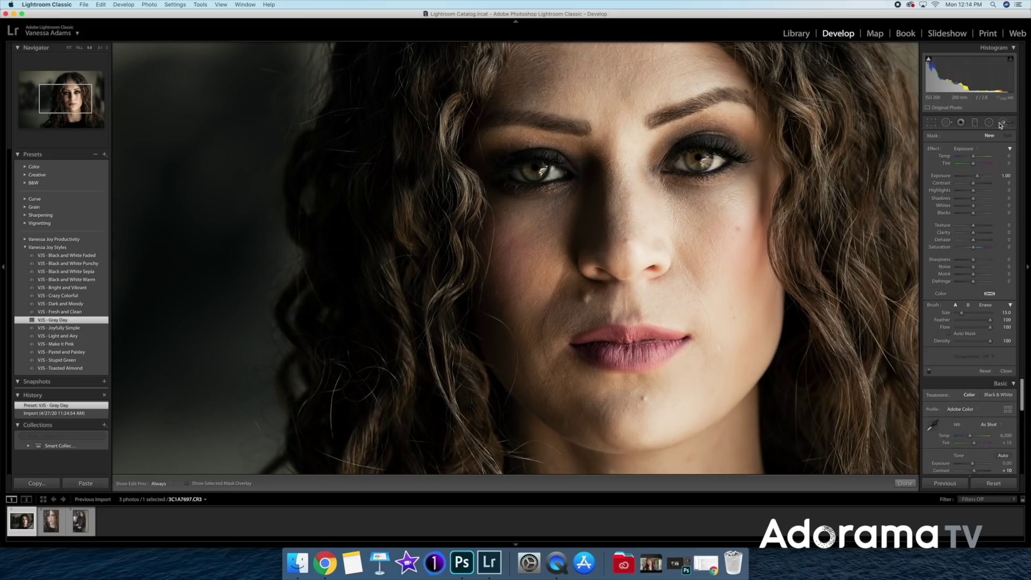
pyautogui.click(977, 151)
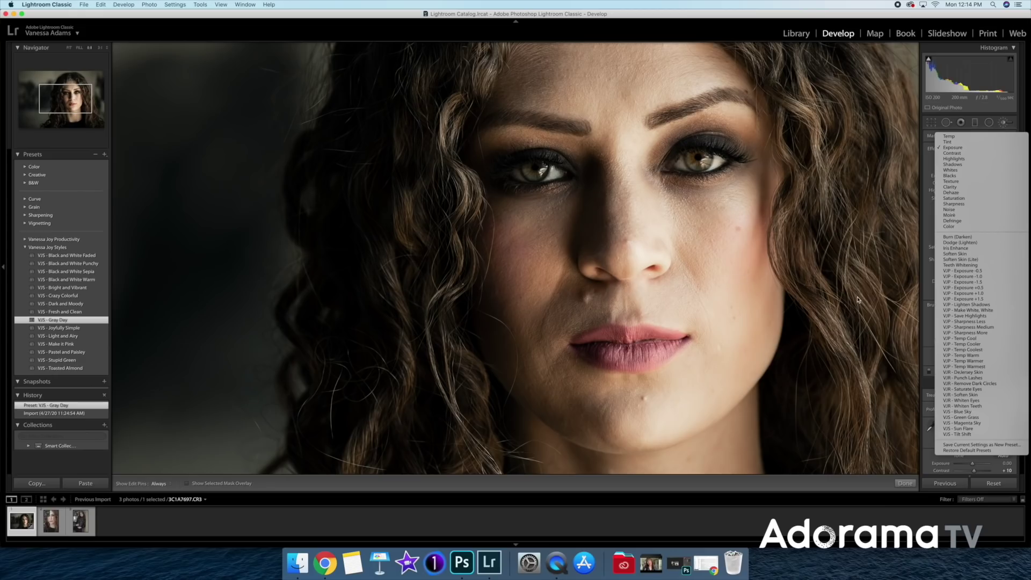
pyautogui.click(987, 396)
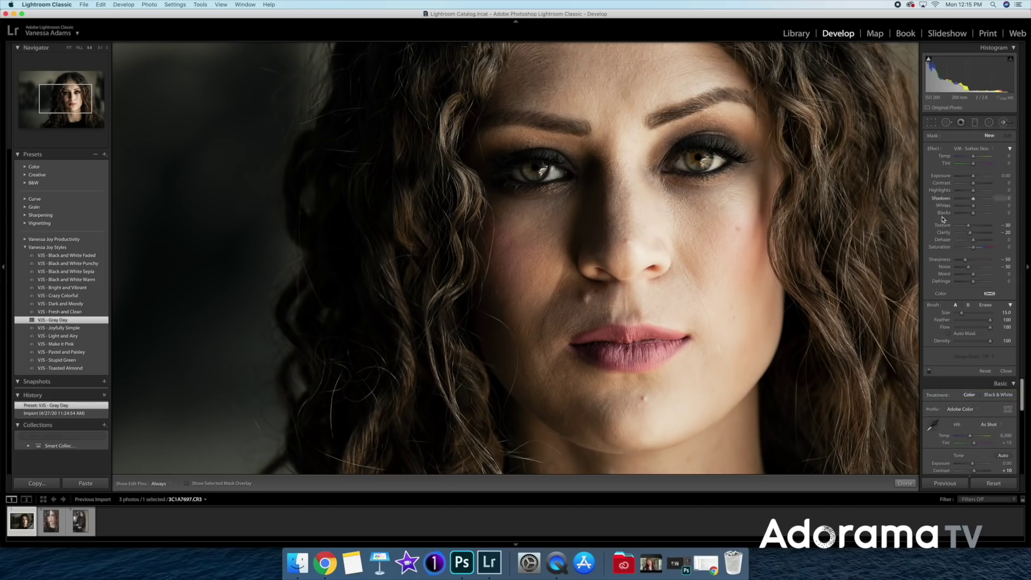
pyautogui.press('h')
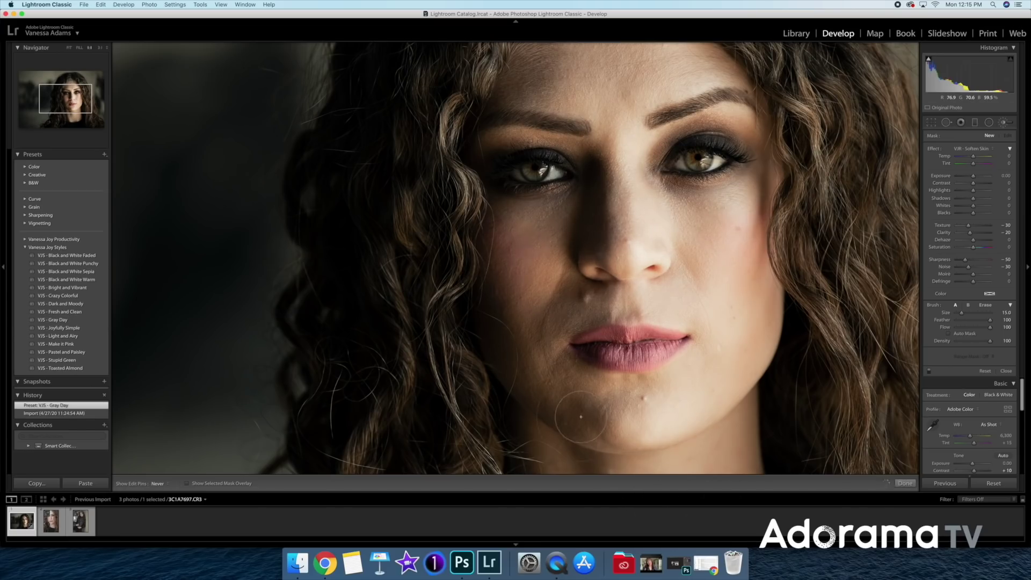
pyautogui.moveTo(615, 58)
pyautogui.mouseDown()
pyautogui.moveTo(529, 320)
pyautogui.moveTo(514, 291)
pyautogui.moveTo(583, 418)
pyautogui.mouseUp()
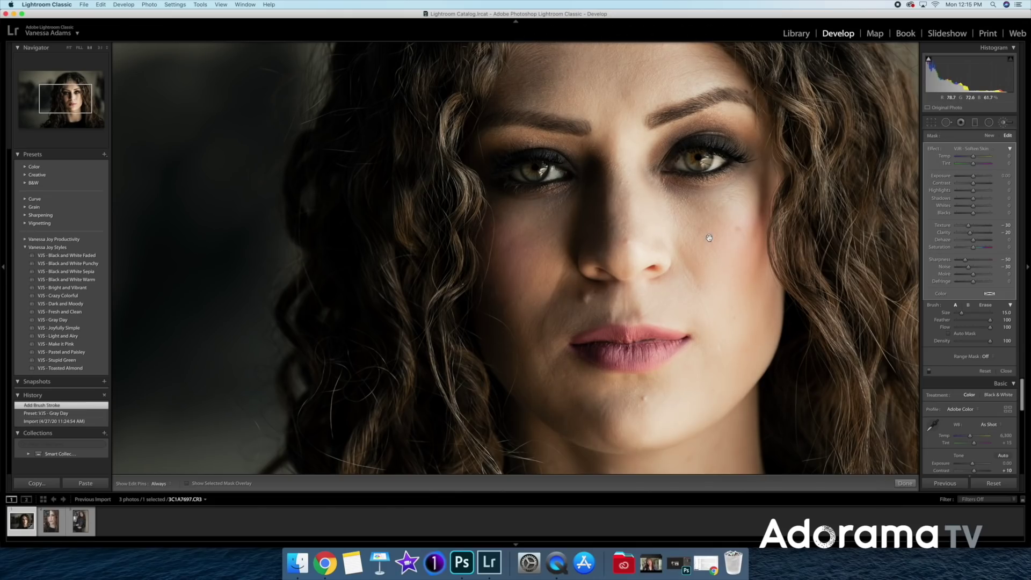
# Step: Inspect the skin-softening brush coverage on the face with the mask overlay
pyautogui.press('o')
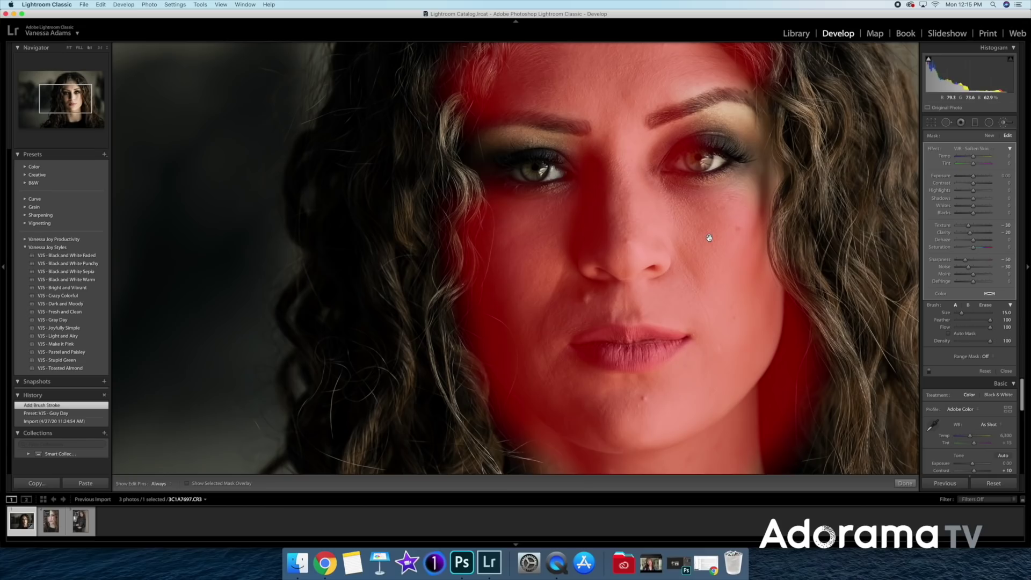
pyautogui.press('alt')
pyautogui.press('o')
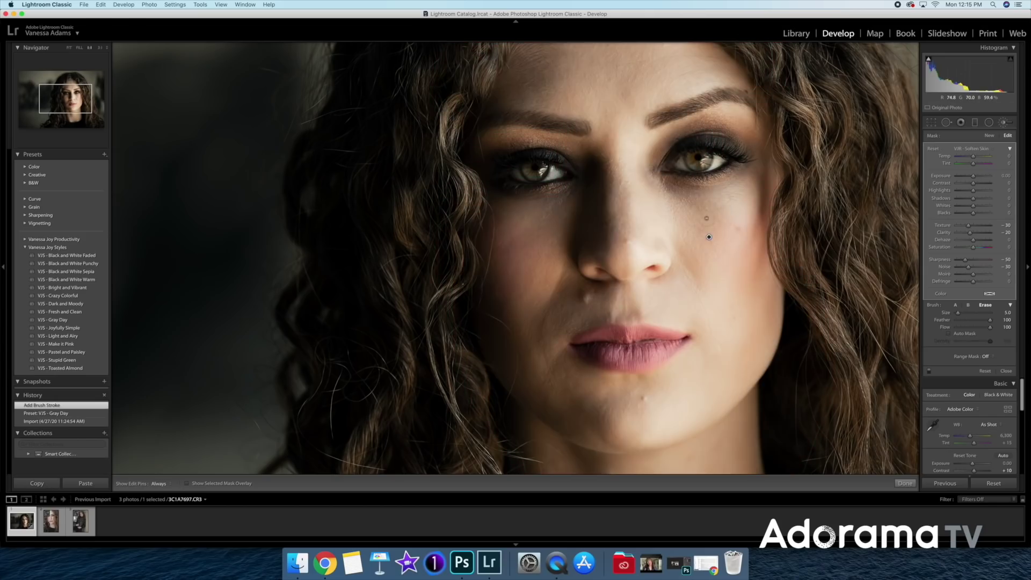
pyautogui.press('o')
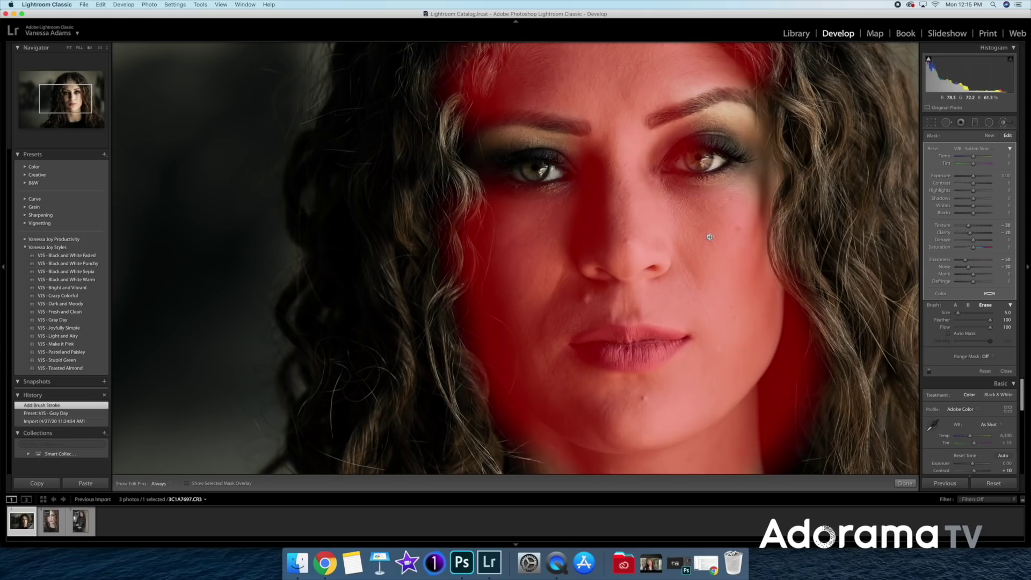
# Step: Vary the strength of the skin-softening adjustment, collapse its settings into one amount, and set that amount to 59
pyautogui.moveTo(710, 237)
pyautogui.mouseDown()
pyautogui.moveTo(612, 236)
pyautogui.moveTo(799, 239)
pyautogui.mouseUp()
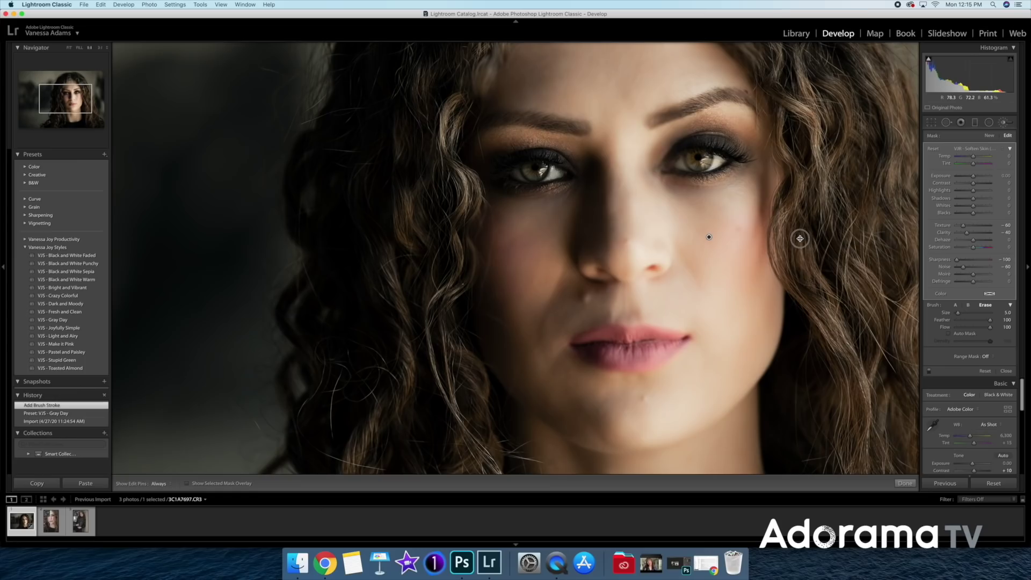
pyautogui.moveTo(800, 238); pyautogui.dragTo(709, 237)
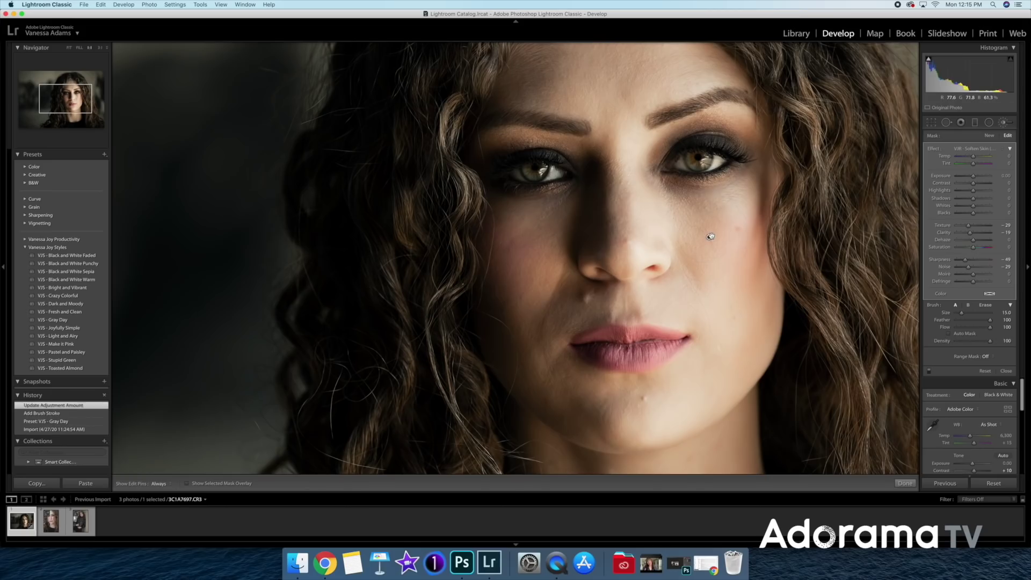
pyautogui.click(1011, 149)
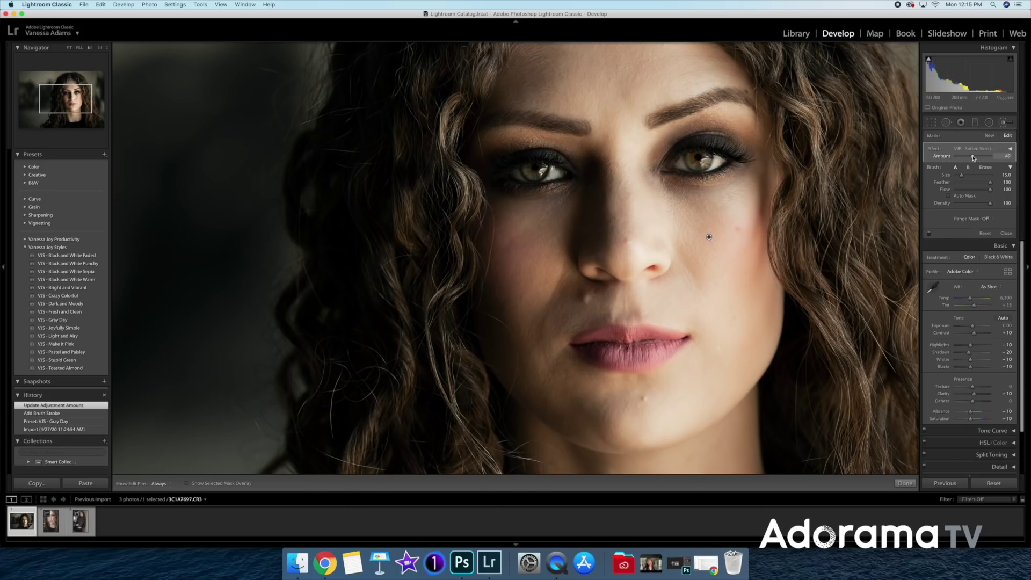
pyautogui.moveTo(974, 157)
pyautogui.mouseDown()
pyautogui.moveTo(965, 157)
pyautogui.moveTo(978, 158)
pyautogui.mouseUp()
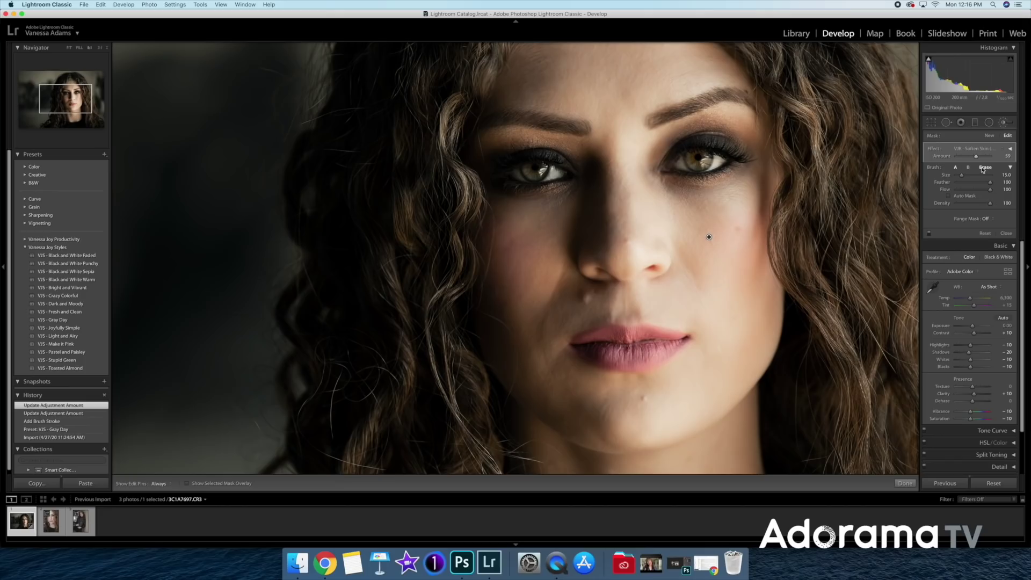
# Step: Erase the skin softening from both eyes with the Erase brush
pyautogui.click(985, 168)
pyautogui.press('h')
pyautogui.click(581, 170)
pyautogui.click(682, 170)
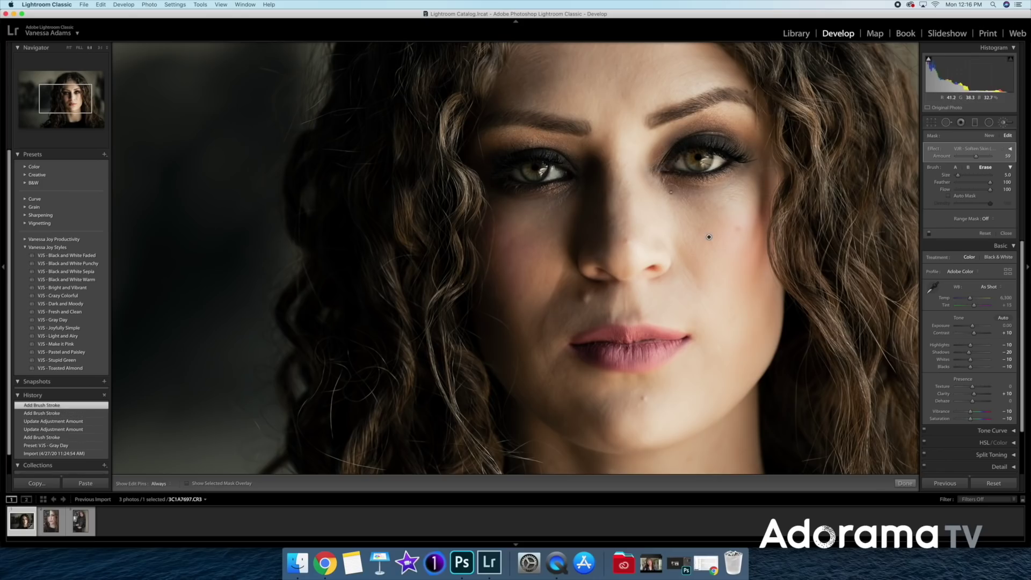
# Step: Repaint the skin softening around and beneath the eyes using brush A at size 3.0 and flow 47
pyautogui.click(957, 168)
pyautogui.moveTo(992, 192); pyautogui.dragTo(973, 192)
pyautogui.press('[')
pyautogui.press('[')
pyautogui.press('[')
pyautogui.press('[')
pyautogui.press('[')
pyautogui.press('[')
pyautogui.moveTo(664, 183); pyautogui.dragTo(657, 152)
pyautogui.moveTo(680, 187); pyautogui.dragTo(655, 162)
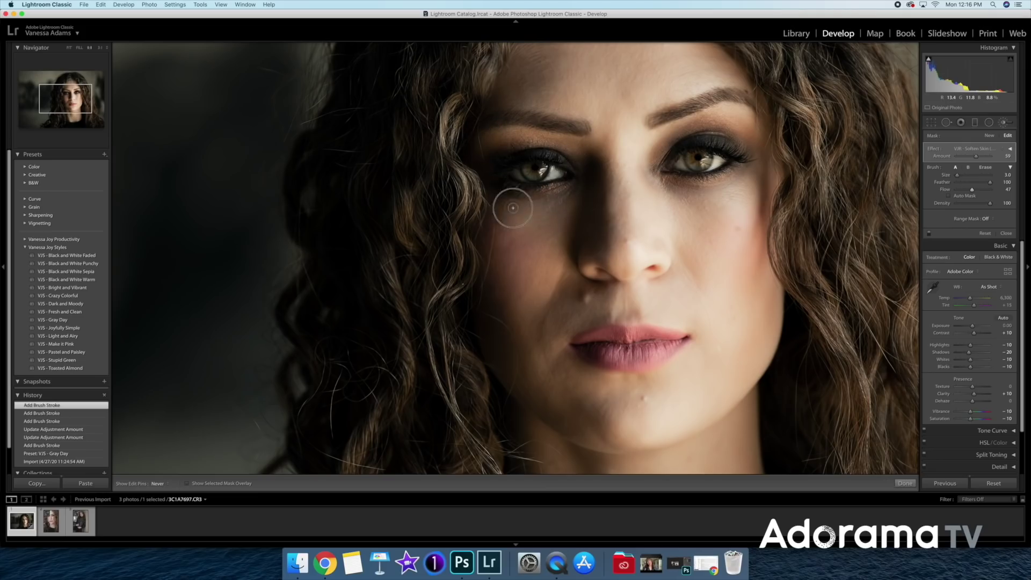
pyautogui.click(570, 204)
pyautogui.press('h')
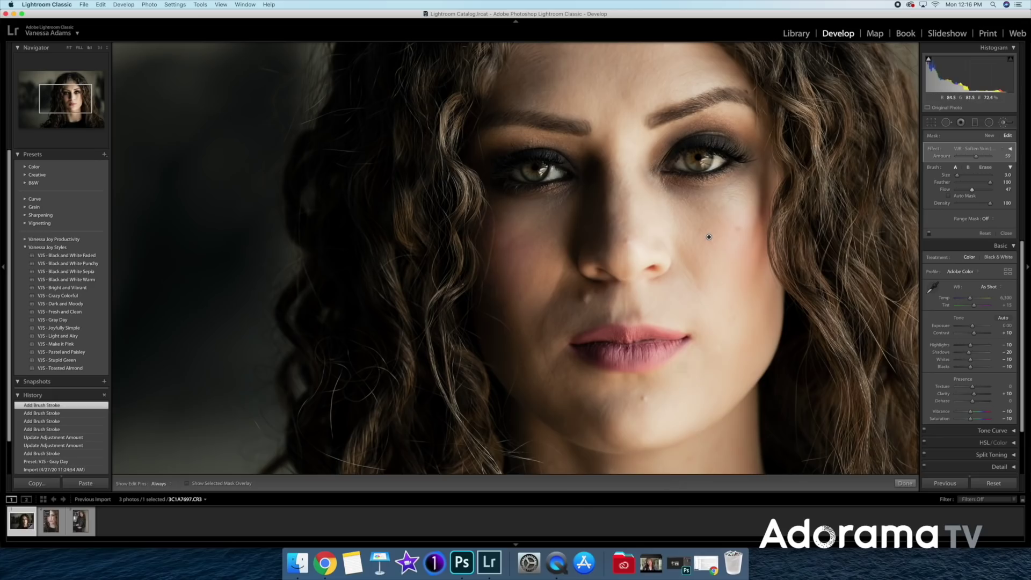
# Step: Erase the skin softening from the lips
pyautogui.click(986, 168)
pyautogui.press('h')
pyautogui.moveTo(654, 340)
pyautogui.mouseDown()
pyautogui.moveTo(587, 345)
pyautogui.moveTo(634, 355)
pyautogui.mouseUp()
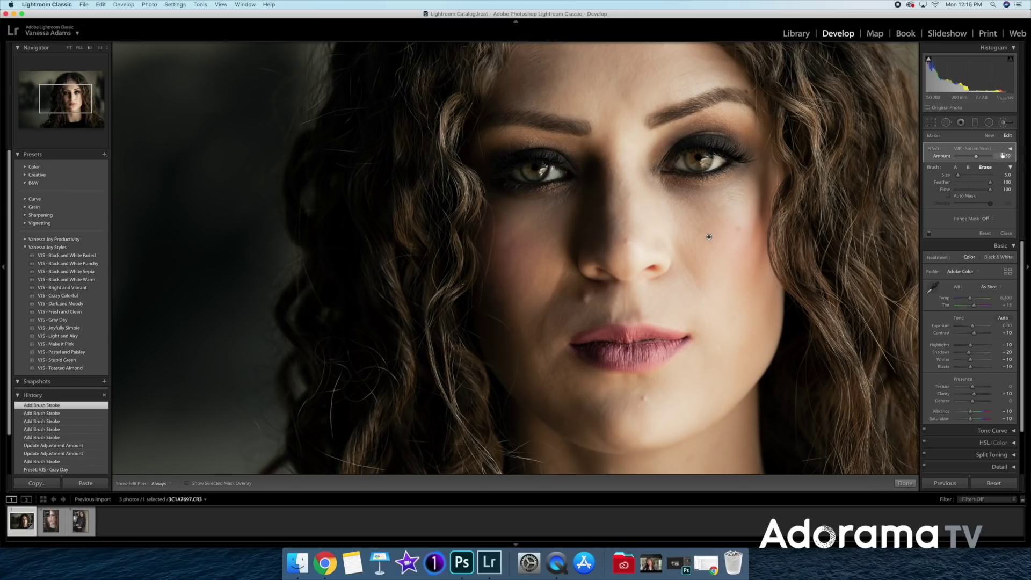
# Step: Set the skin-softening amount to 42 and compare the portrait with brush adjustments off and on
pyautogui.click(971, 158)
pyautogui.click(929, 234)
pyautogui.click(929, 235)
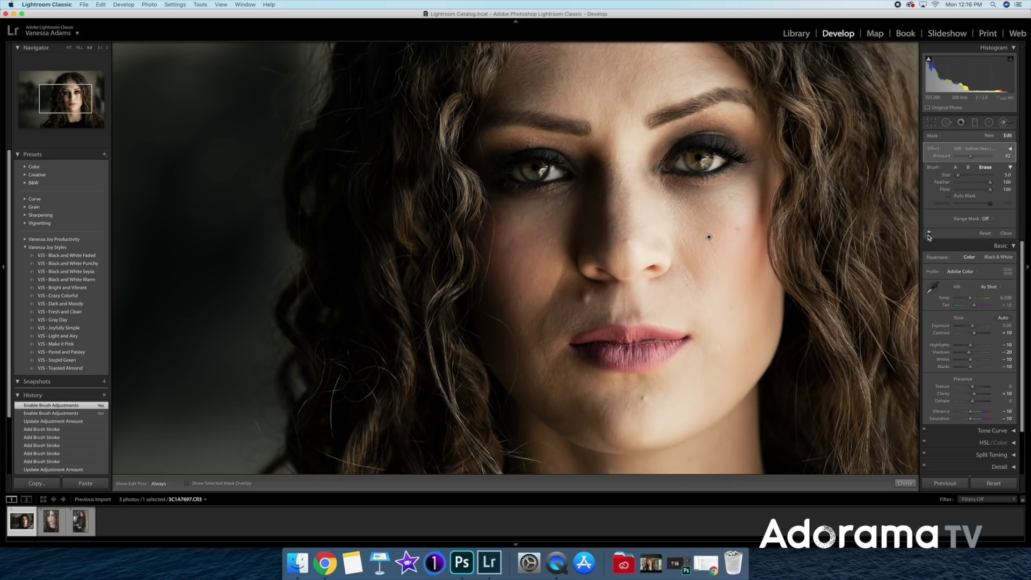
pyautogui.click(928, 235)
pyautogui.click(928, 234)
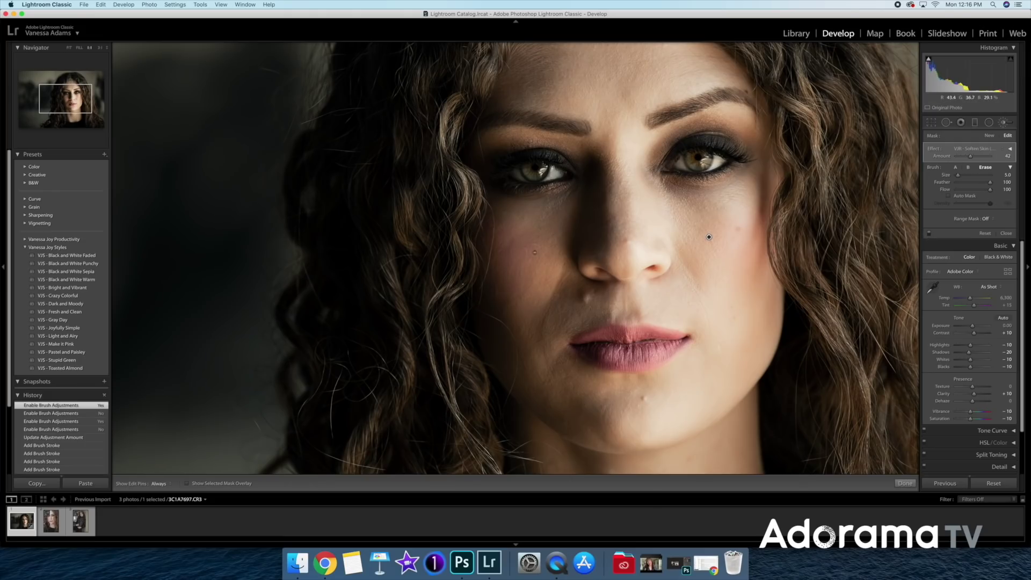
# Step: Create a new brush mask with the VJR - Remove Dark Circles preset and paint beneath the eyes at size 6.0
pyautogui.click(1010, 148)
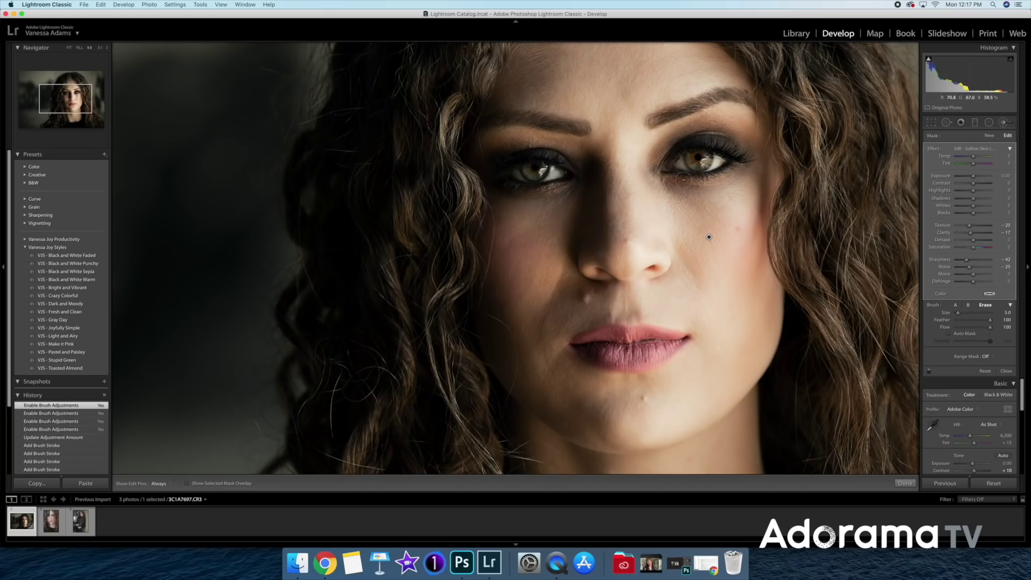
pyautogui.click(989, 136)
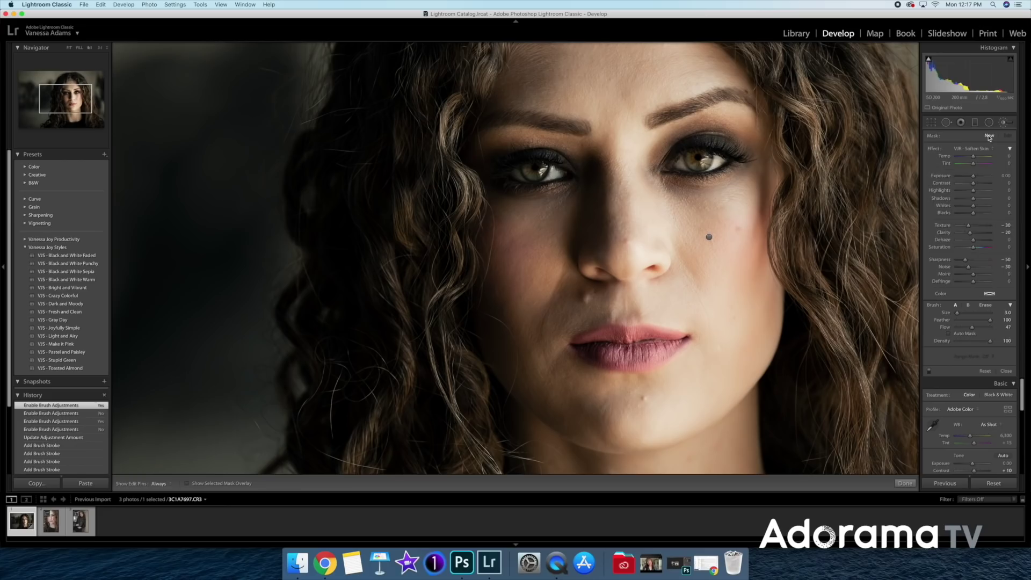
pyautogui.click(975, 148)
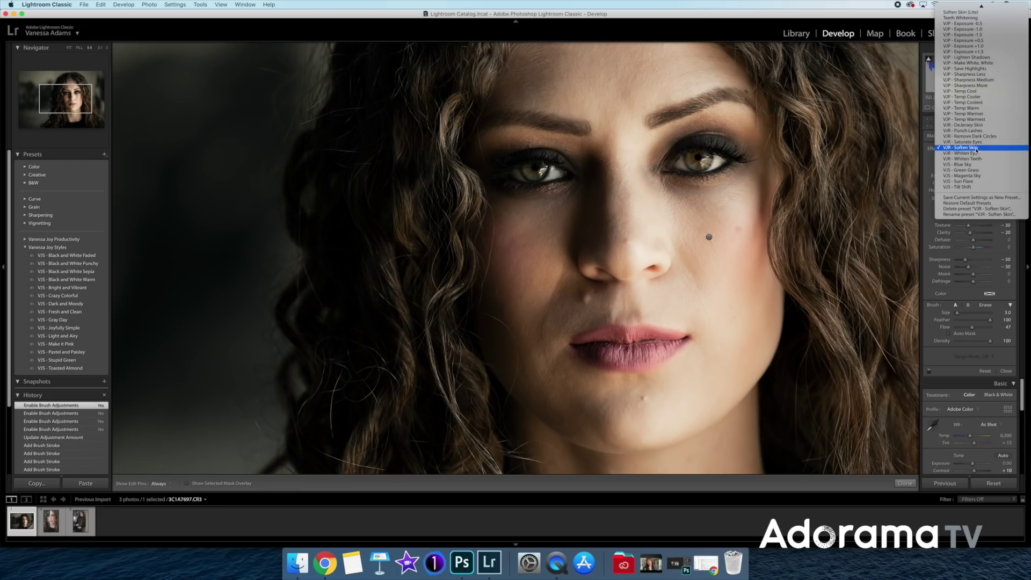
pyautogui.click(970, 136)
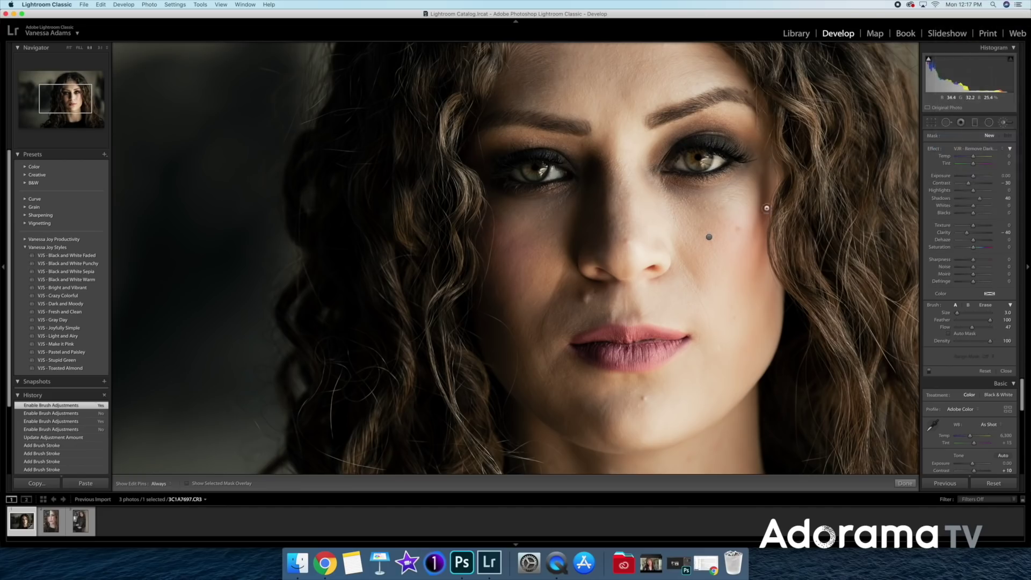
pyautogui.press(']')
pyautogui.press(']')
pyautogui.press(']')
pyautogui.moveTo(578, 193)
pyautogui.mouseDown()
pyautogui.moveTo(497, 217)
pyautogui.moveTo(585, 184)
pyautogui.moveTo(512, 216)
pyautogui.mouseUp()
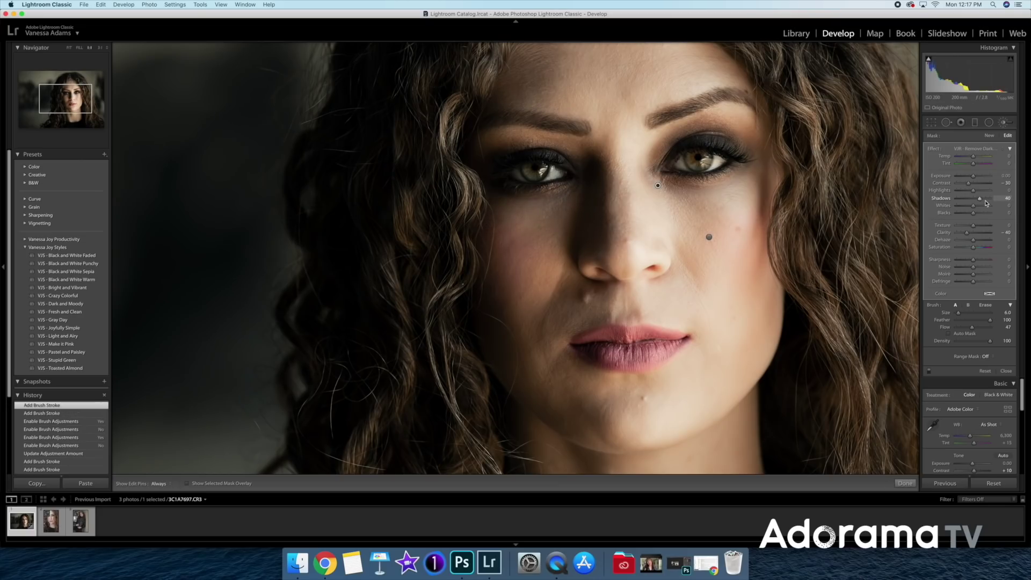
# Step: Collapse the dark-circle adjustment's settings into one amount and set it to 53
pyautogui.click(1010, 149)
pyautogui.moveTo(972, 158); pyautogui.dragTo(976, 158)
pyautogui.moveTo(976, 157); pyautogui.dragTo(974, 156)
# Step: Enlarge the brush to size 10.0 and extend the dark-circle adjustment over the shadowed lower cheek and jaw
pyautogui.press(']')
pyautogui.press(']')
pyautogui.press(']')
pyautogui.press(']')
pyautogui.press('h')
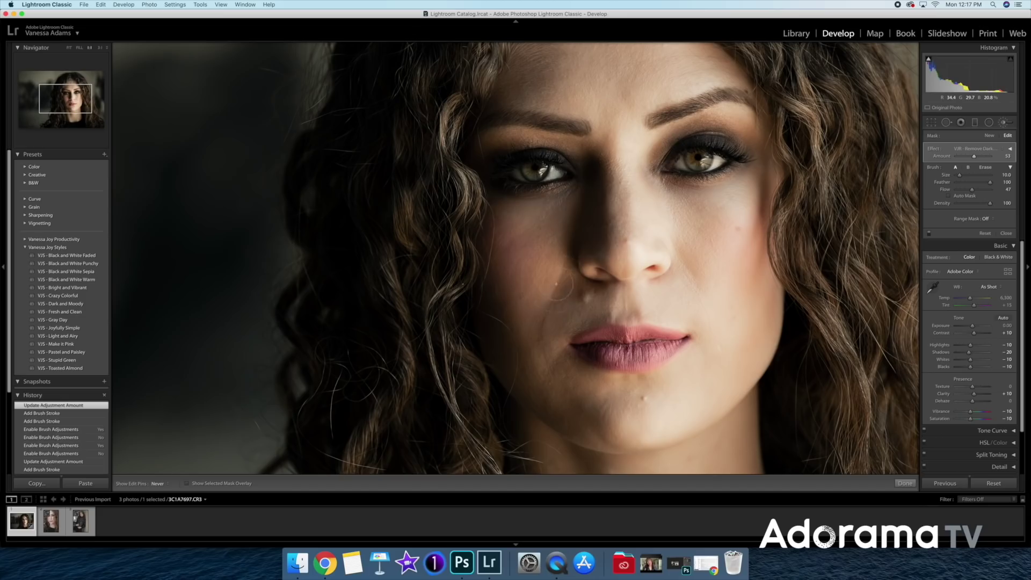
pyautogui.moveTo(550, 385); pyautogui.dragTo(565, 396)
# Step: Paint a new dark-circle brush mask beside the nose and on the shadowed cheek at amount 64, size 11.0, flow 78
pyautogui.click(990, 136)
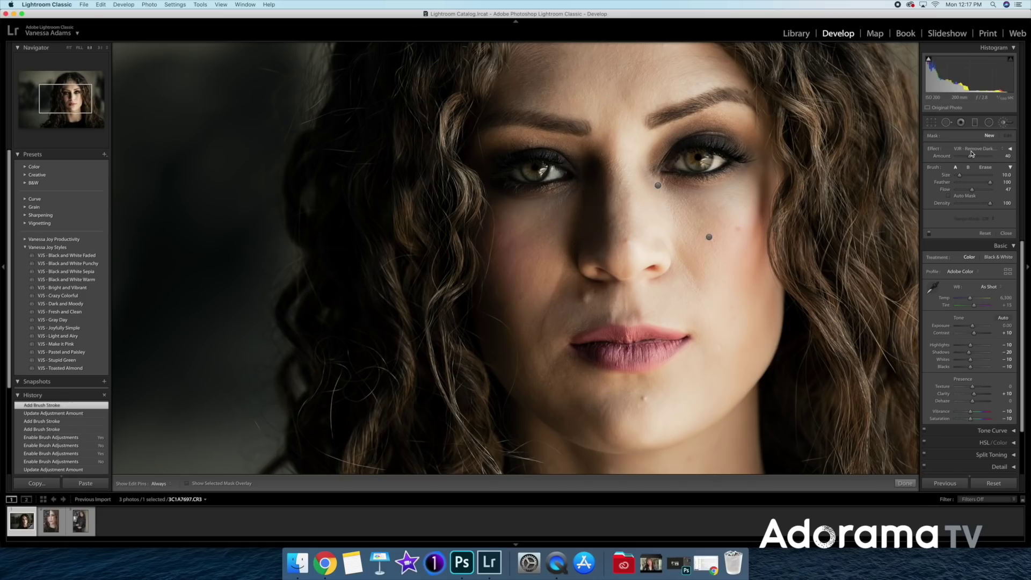
pyautogui.moveTo(982, 157); pyautogui.dragTo(983, 190)
pyautogui.press(']')
pyautogui.moveTo(576, 260)
pyautogui.mouseDown()
pyautogui.moveTo(569, 222)
pyautogui.moveTo(560, 249)
pyautogui.moveTo(580, 194)
pyautogui.mouseUp()
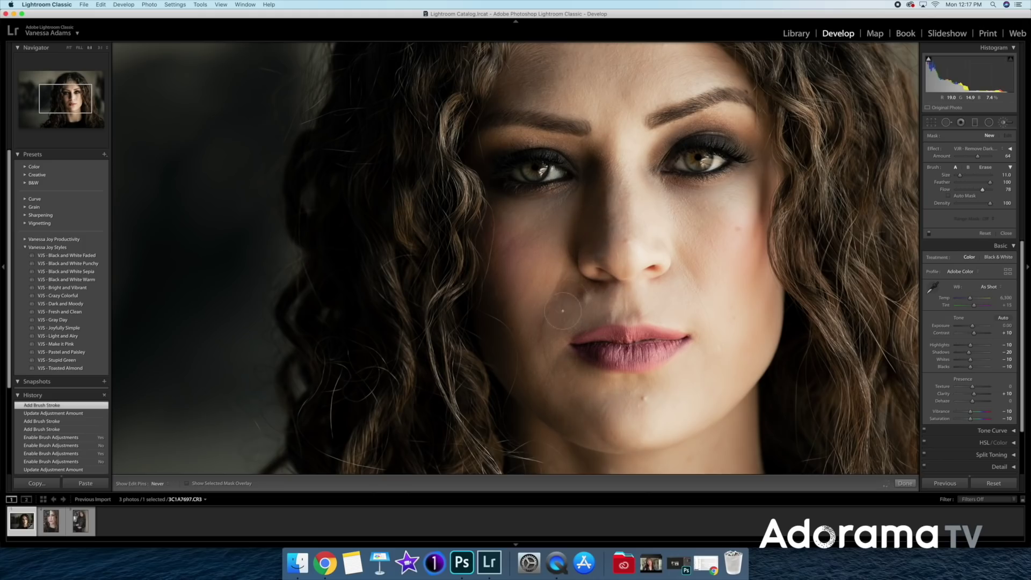
pyautogui.moveTo(541, 312); pyautogui.dragTo(539, 345)
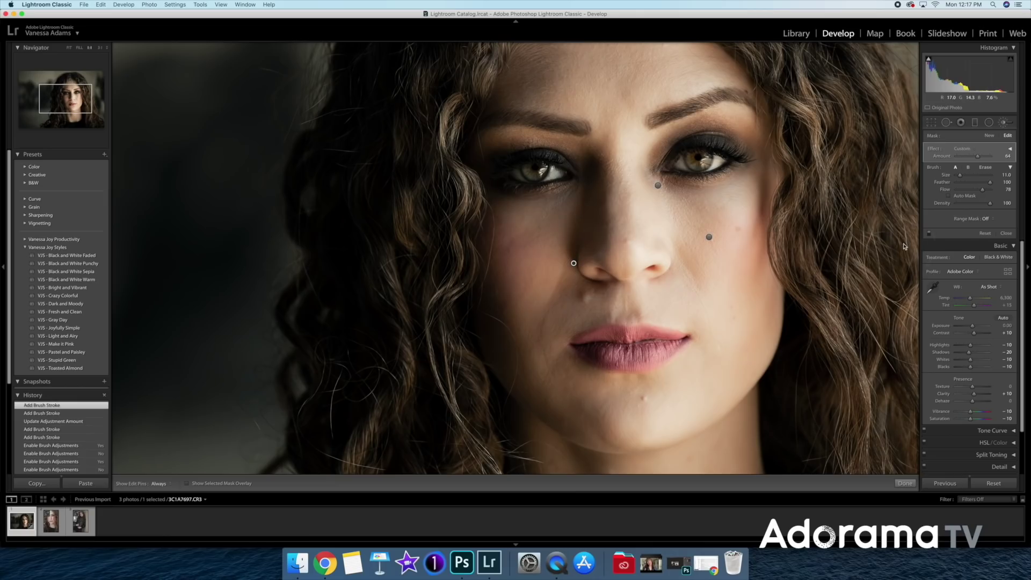
# Step: Start a new brush mask with the VJR - Whiten Eyes preset and paint over both eyes
pyautogui.click(964, 149)
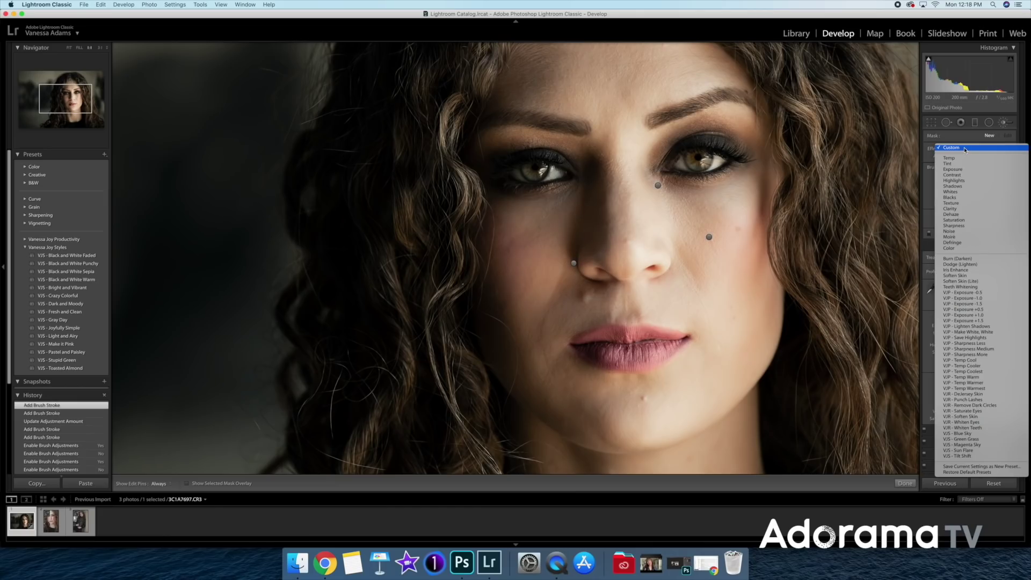
pyautogui.click(982, 423)
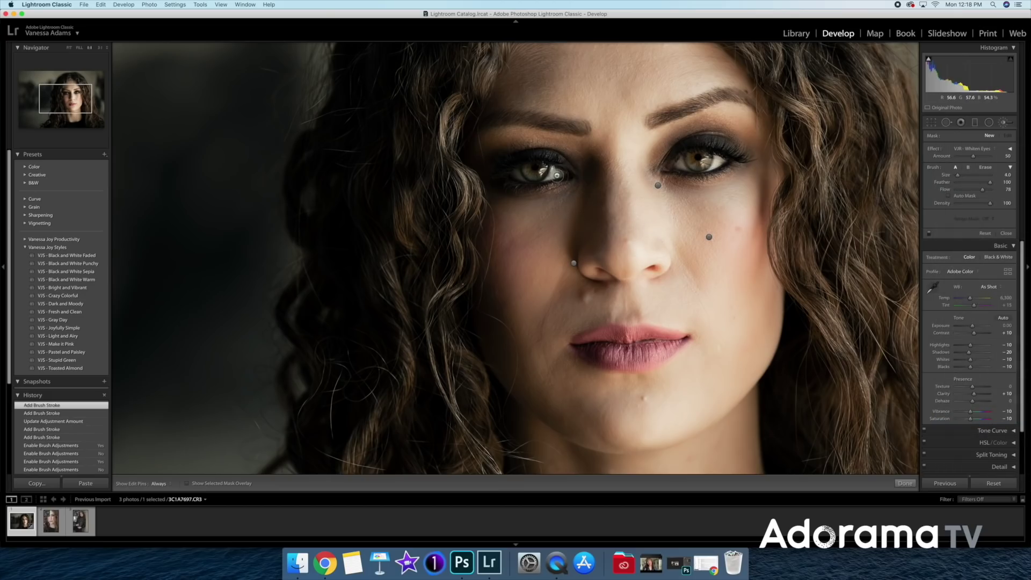
pyautogui.moveTo(555, 173)
pyautogui.mouseDown()
pyautogui.moveTo(524, 178)
pyautogui.moveTo(537, 178)
pyautogui.mouseUp()
pyautogui.moveTo(681, 160)
pyautogui.mouseDown()
pyautogui.moveTo(690, 170)
pyautogui.moveTo(723, 159)
pyautogui.moveTo(713, 156)
pyautogui.mouseUp()
pyautogui.press('h')
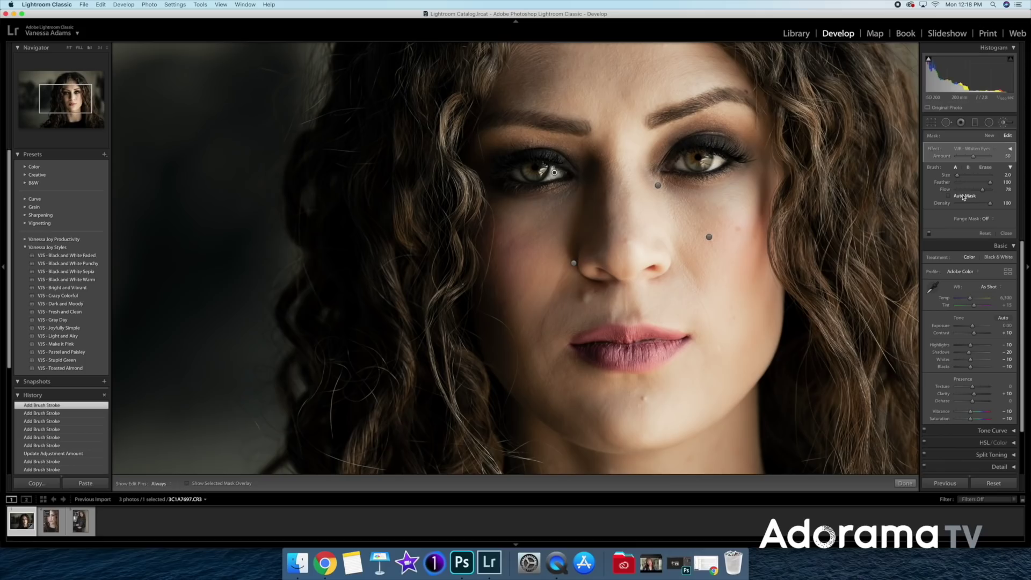
# Step: Lower the eye-whitening amount slightly, and paint both irises with a new VJR - Saturate Eyes brush mask at size 2.0
pyautogui.moveTo(976, 159)
pyautogui.mouseDown()
pyautogui.moveTo(991, 159)
pyautogui.moveTo(972, 159)
pyautogui.mouseUp()
pyautogui.click(989, 136)
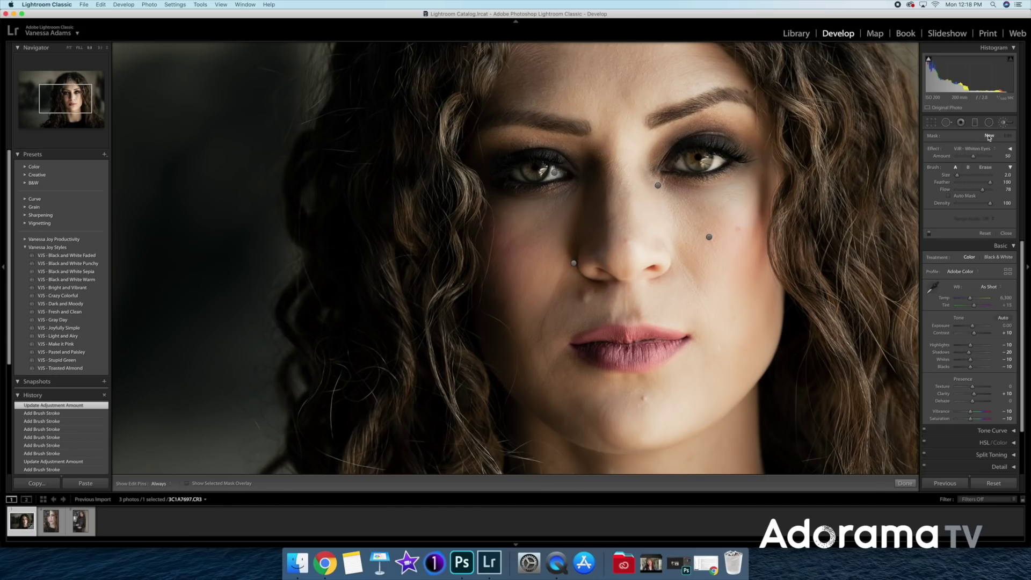
pyautogui.click(979, 152)
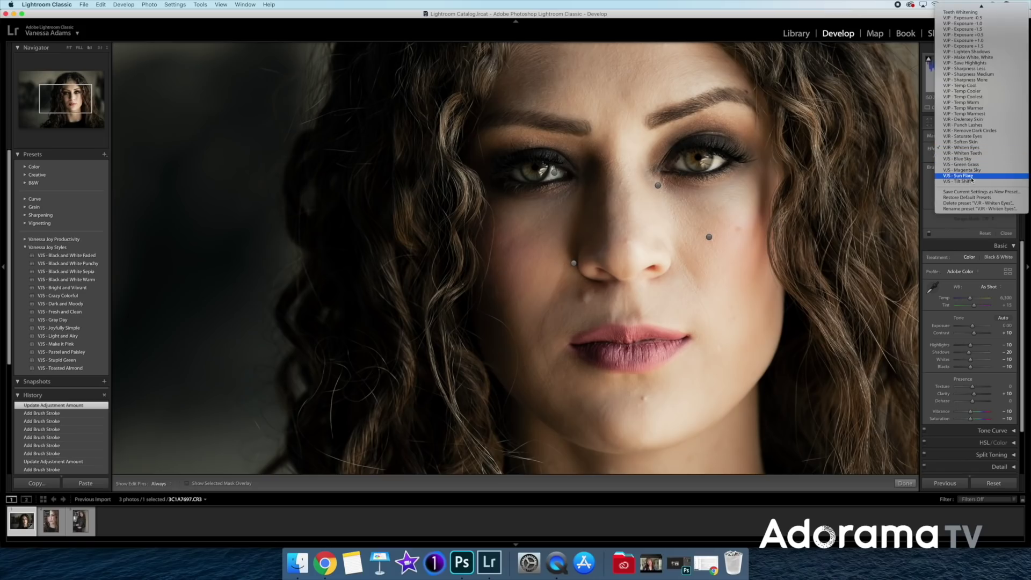
pyautogui.click(966, 138)
pyautogui.press('h')
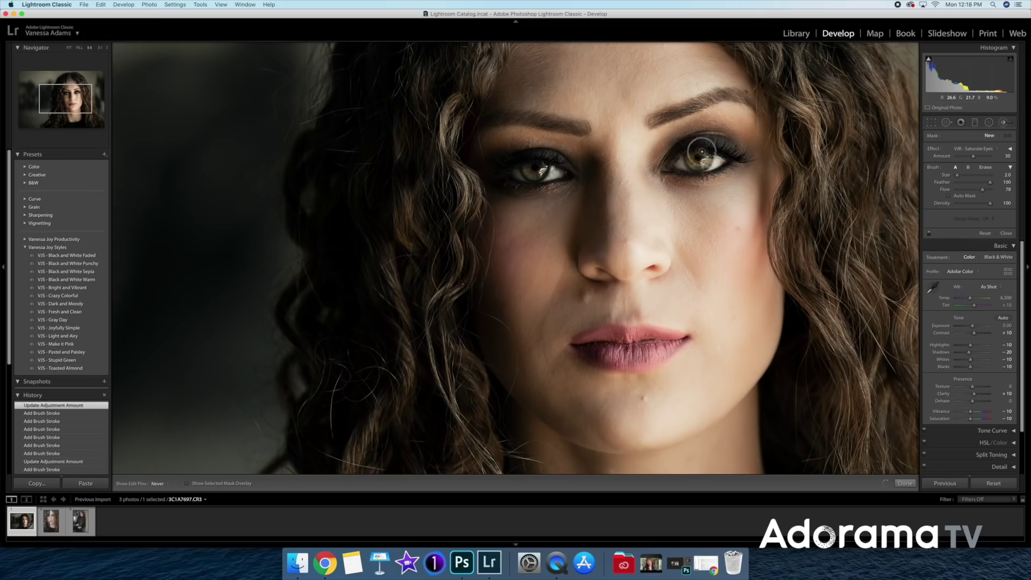
pyautogui.click(703, 152)
pyautogui.click(534, 172)
pyautogui.press('h')
# Step: Paint a new VJR - Punch Lashes brush mask over the lashes of both eyes with flow 100
pyautogui.click(990, 139)
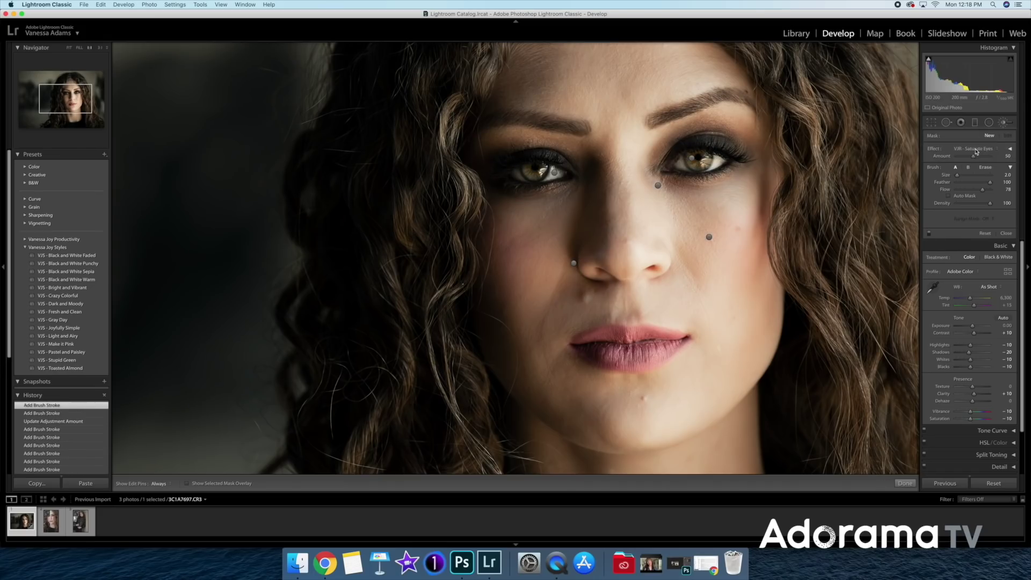
pyautogui.click(975, 149)
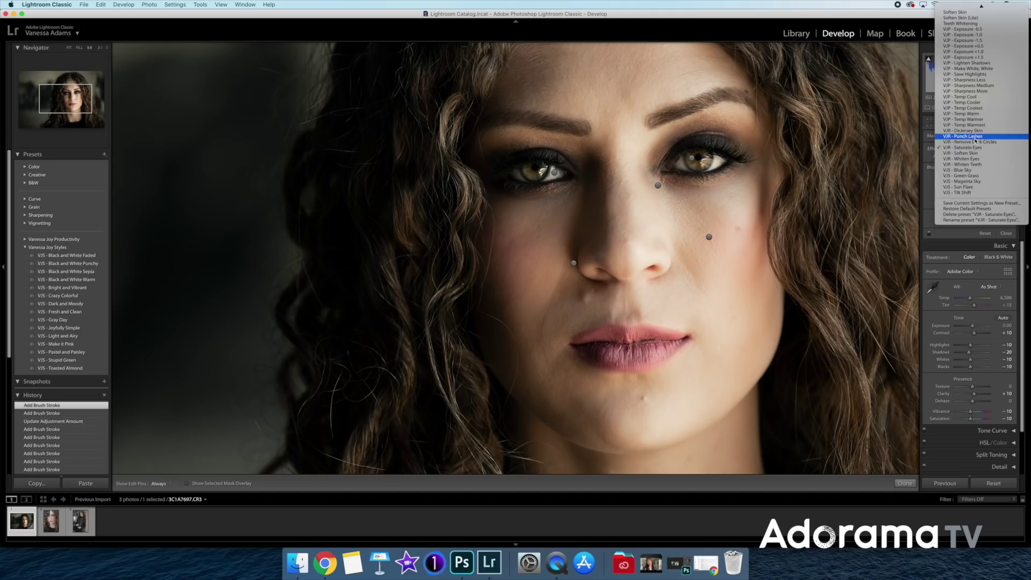
pyautogui.click(964, 136)
pyautogui.press(']')
pyautogui.press(']')
pyautogui.moveTo(744, 155)
pyautogui.mouseDown()
pyautogui.moveTo(673, 151)
pyautogui.moveTo(741, 154)
pyautogui.moveTo(694, 144)
pyautogui.mouseUp()
pyautogui.doubleClick(935, 189)
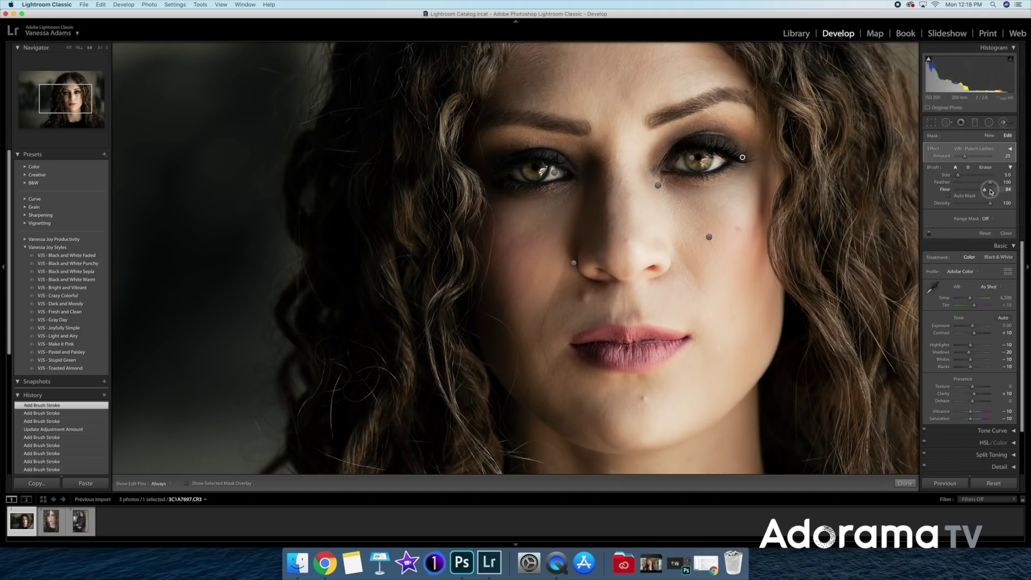
pyautogui.press(']')
pyautogui.moveTo(731, 163)
pyautogui.mouseDown()
pyautogui.moveTo(669, 174)
pyautogui.moveTo(738, 157)
pyautogui.mouseUp()
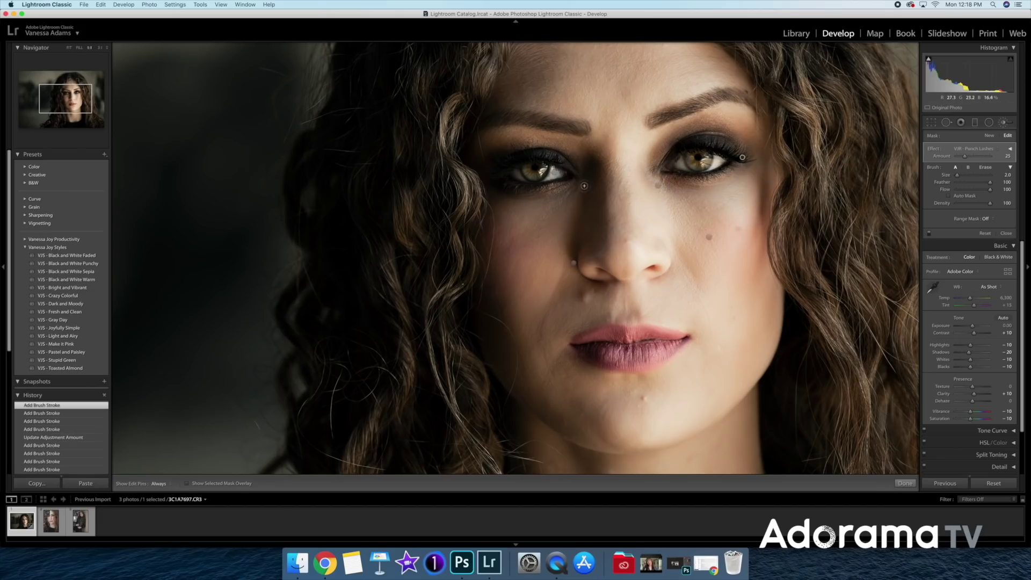
pyautogui.click(512, 155)
# Step: Extend the punch-lashes adjustment over both eyebrows with brush size 3.0
pyautogui.press(']')
pyautogui.press('h')
pyautogui.moveTo(692, 103)
pyautogui.mouseDown()
pyautogui.moveTo(717, 96)
pyautogui.moveTo(756, 103)
pyautogui.moveTo(728, 92)
pyautogui.moveTo(753, 102)
pyautogui.mouseUp()
pyautogui.press('h')
pyautogui.press('h')
pyautogui.moveTo(586, 127)
pyautogui.mouseDown()
pyautogui.moveTo(594, 119)
pyautogui.moveTo(524, 119)
pyautogui.moveTo(583, 124)
pyautogui.mouseUp()
pyautogui.press('h')
pyautogui.moveTo(651, 121); pyautogui.dragTo(678, 118)
pyautogui.moveTo(654, 122); pyautogui.dragTo(652, 120)
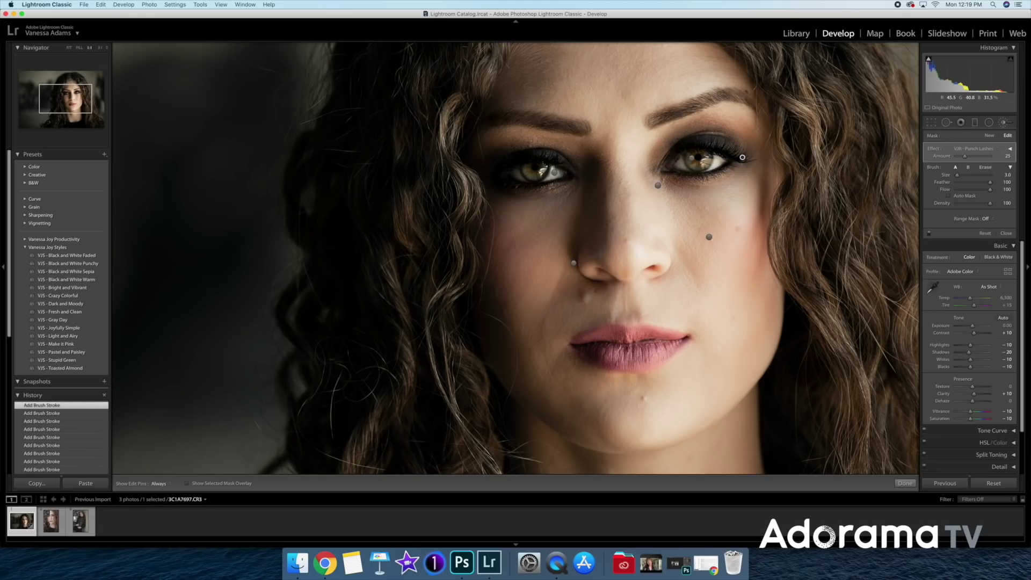
# Step: Heal the blemishes on the chin, above the upper lip and on the nose with the Spot Removal tool
pyautogui.click(990, 136)
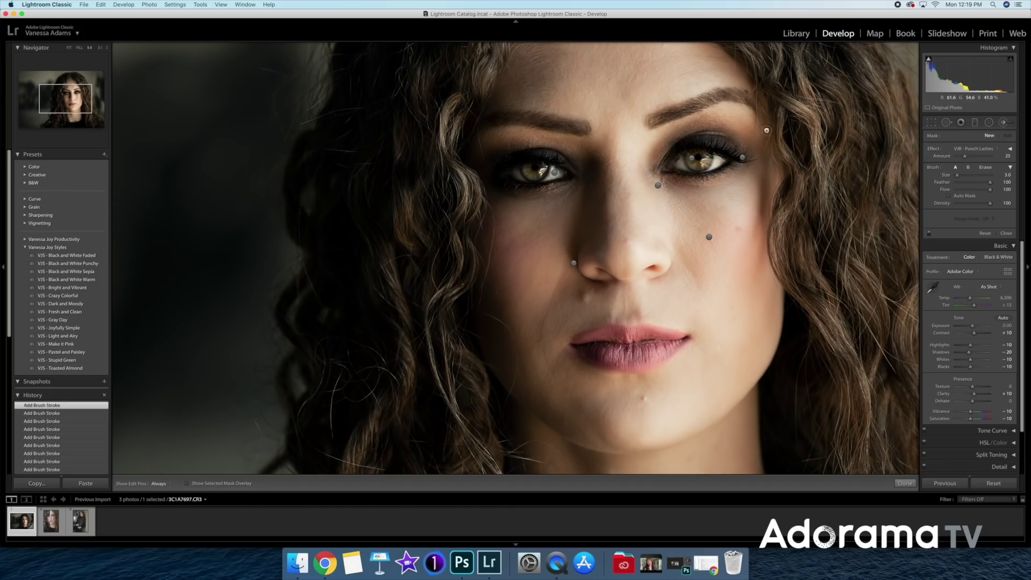
pyautogui.click(946, 123)
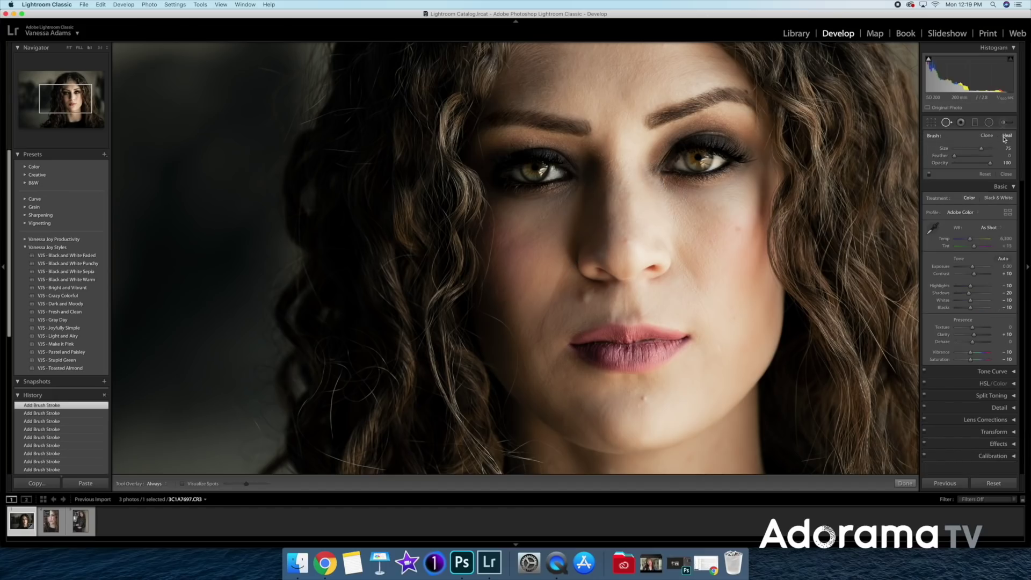
pyautogui.scroll(-3, 642, 399)
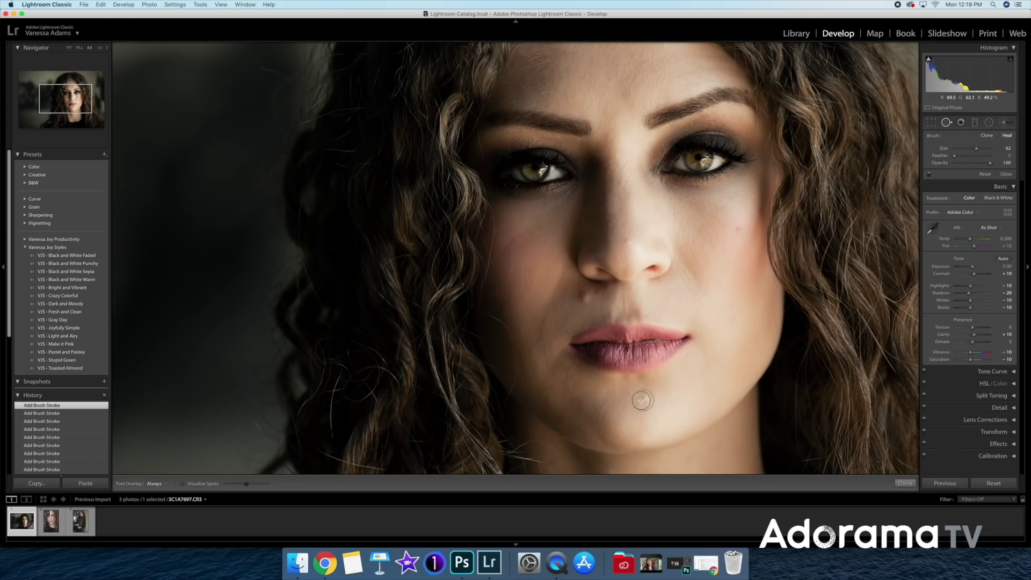
pyautogui.click(641, 400)
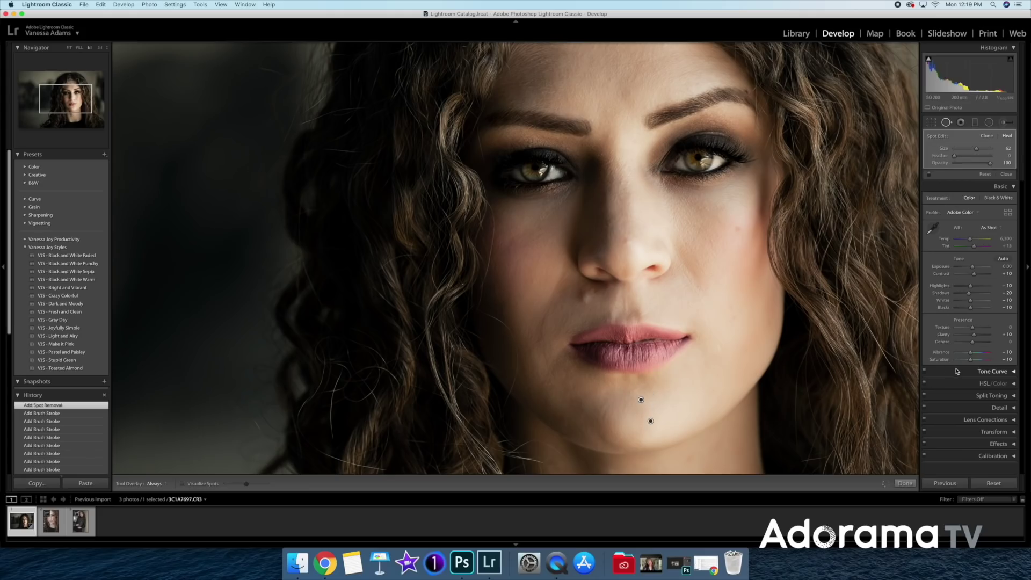
pyautogui.click(585, 297)
pyautogui.click(627, 239)
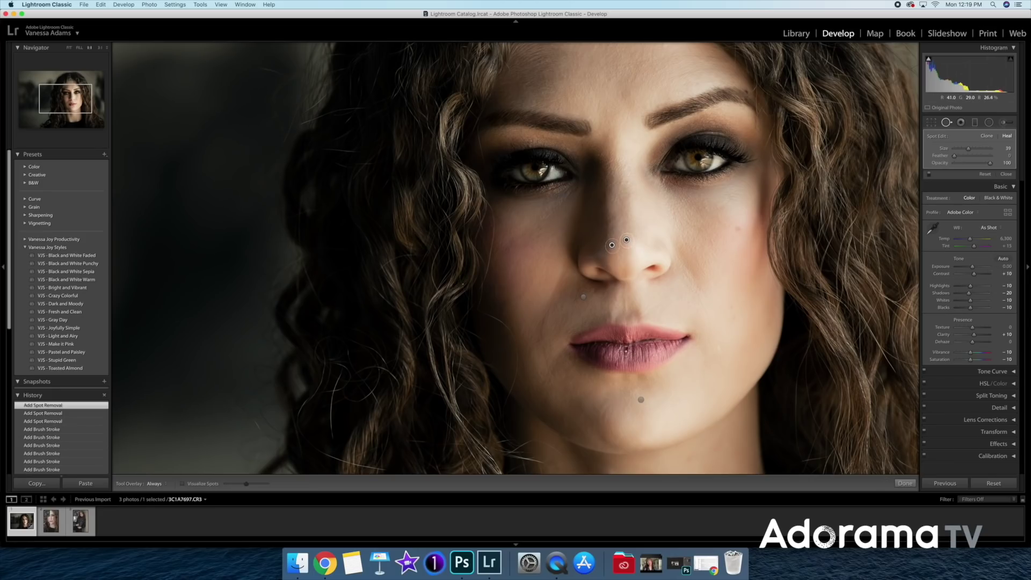
# Step: Heal the dark cracks in the lips with several spot removals and reposition one of them
pyautogui.click(626, 349)
pyautogui.click(627, 349)
pyautogui.click(157, 483)
pyautogui.click(167, 478)
pyautogui.click(617, 364)
pyautogui.moveTo(608, 436); pyautogui.dragTo(643, 362)
pyautogui.scroll(-2, 618, 347)
pyautogui.click(617, 346)
# Step: Paint a new VJR - Soften Skin brush mask across the lips and set its amount to 30
pyautogui.click(1003, 122)
pyautogui.click(974, 149)
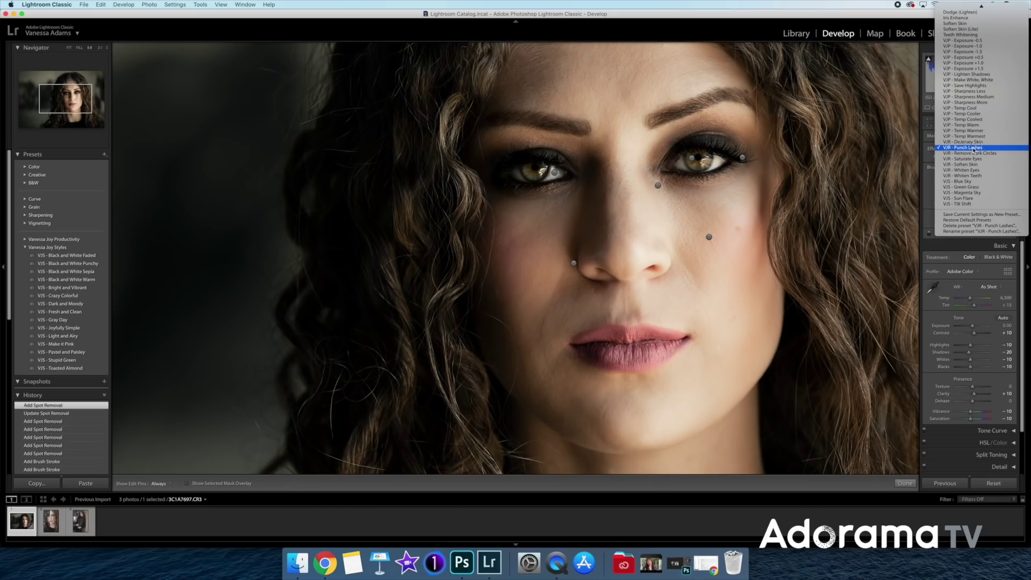
pyautogui.click(957, 164)
pyautogui.press('h')
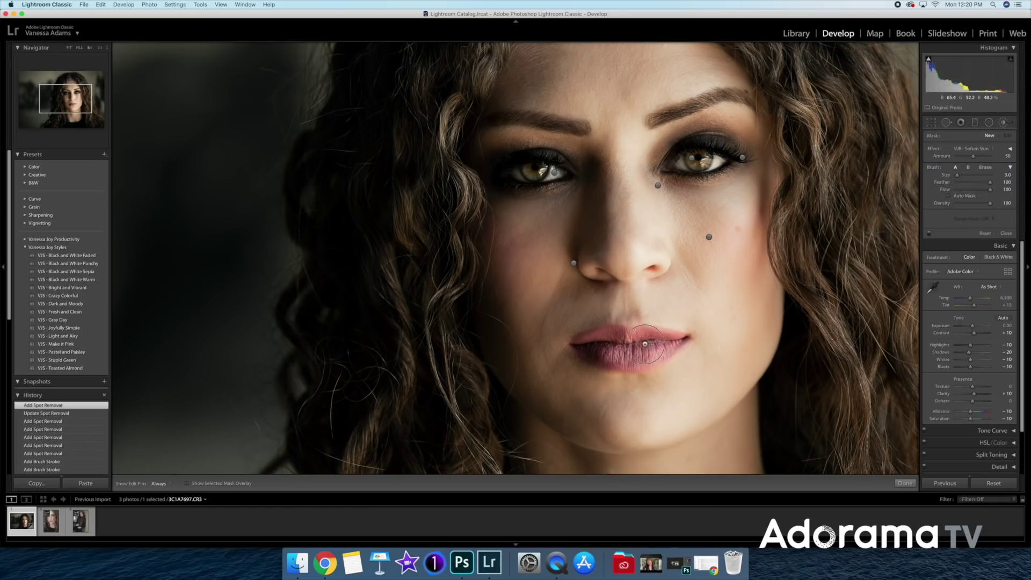
pyautogui.moveTo(660, 344); pyautogui.dragTo(585, 344)
pyautogui.press('h')
pyautogui.moveTo(973, 156); pyautogui.dragTo(968, 157)
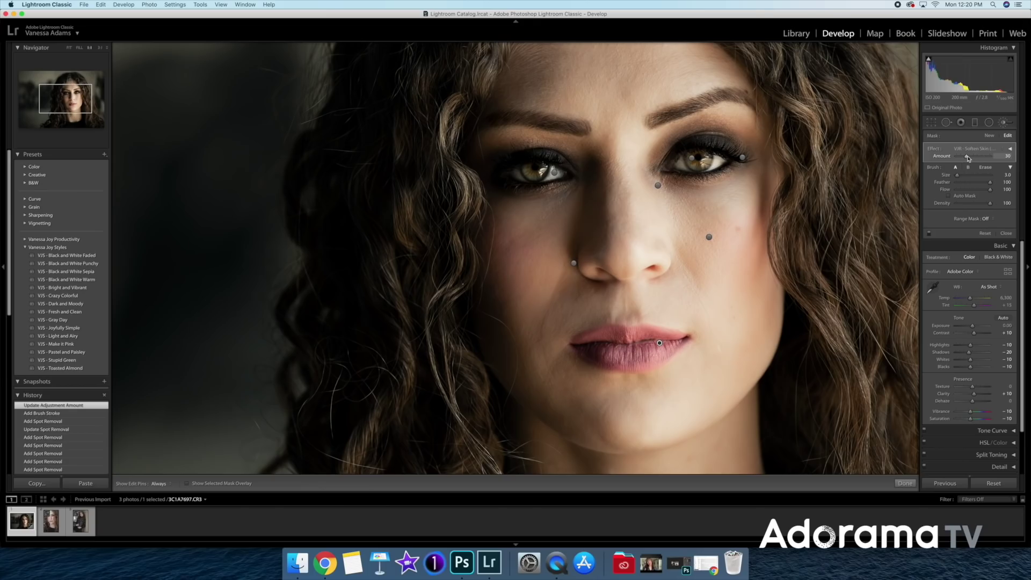
# Step: Set the edit pins to show automatically and compare the portrait with the brush adjustments off and on at wider views
pyautogui.press('z')
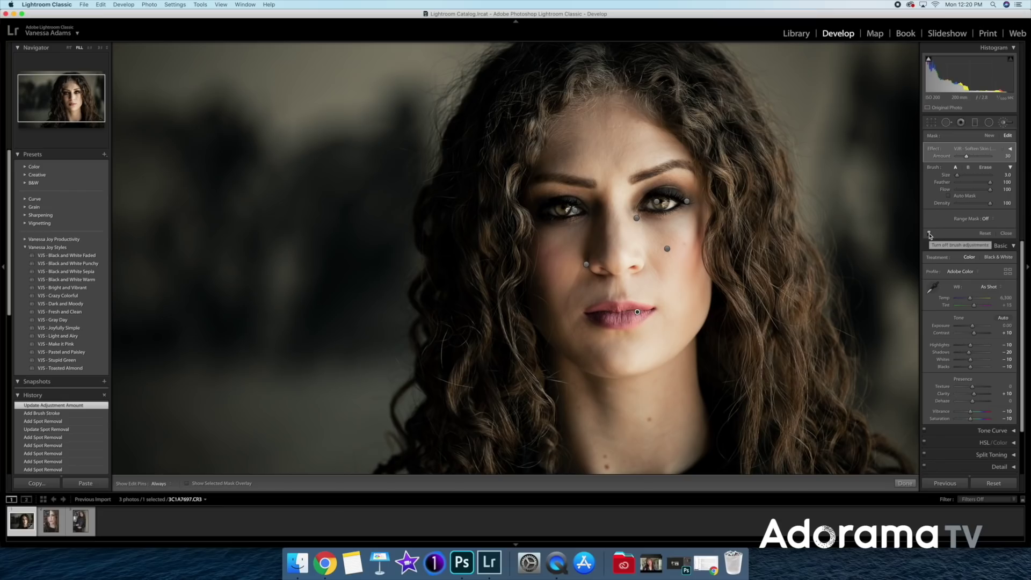
pyautogui.click(160, 483)
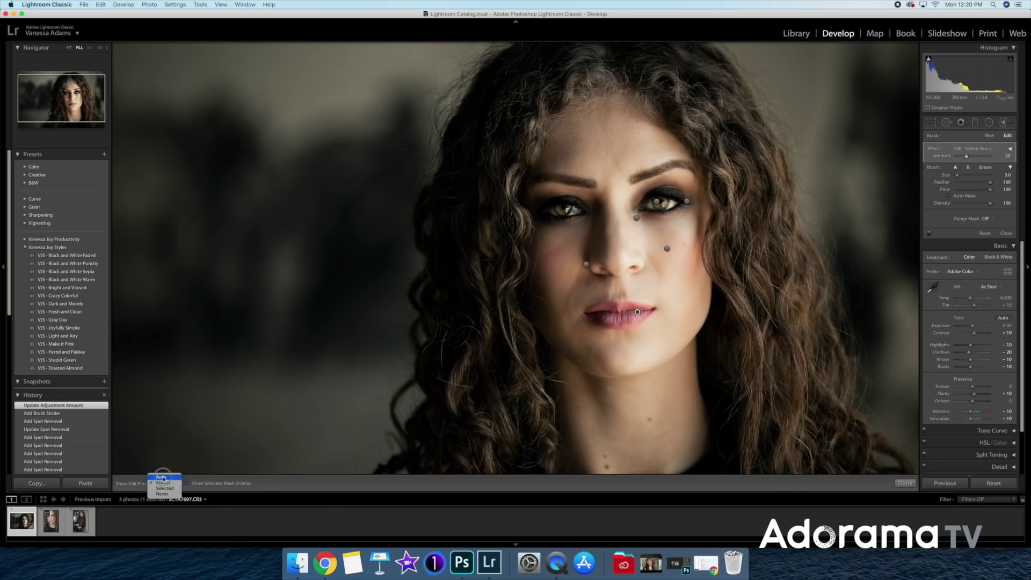
pyautogui.click(161, 477)
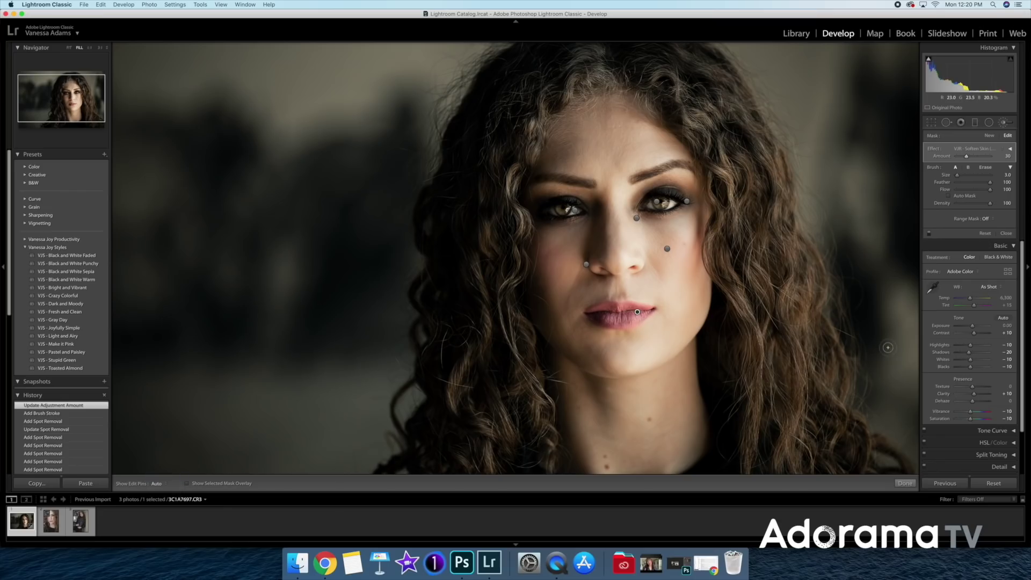
pyautogui.click(928, 233)
pyautogui.click(929, 233)
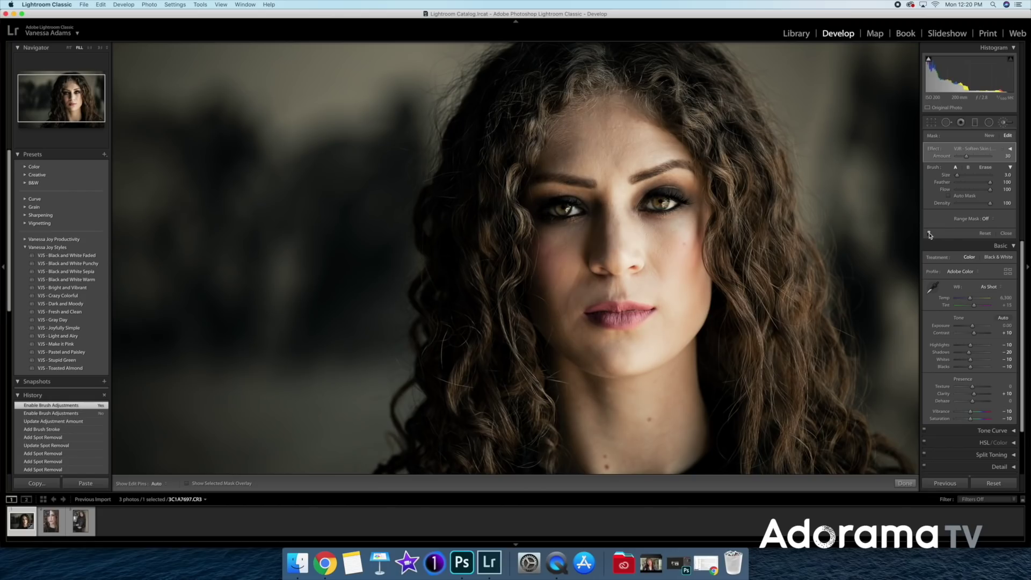
pyautogui.click(929, 233)
pyautogui.click(929, 234)
pyautogui.press('z')
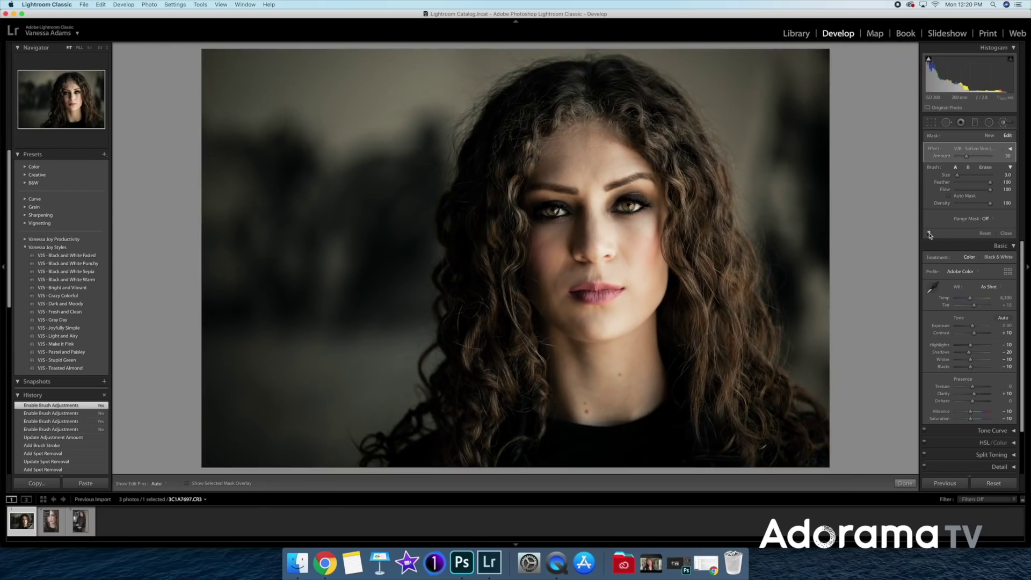
pyautogui.click(929, 234)
pyautogui.click(929, 234)
# Step: Open the second portrait, 3C1A7775.CR3, and apply the VJS - Joyfully Simple preset
pyautogui.click(60, 521)
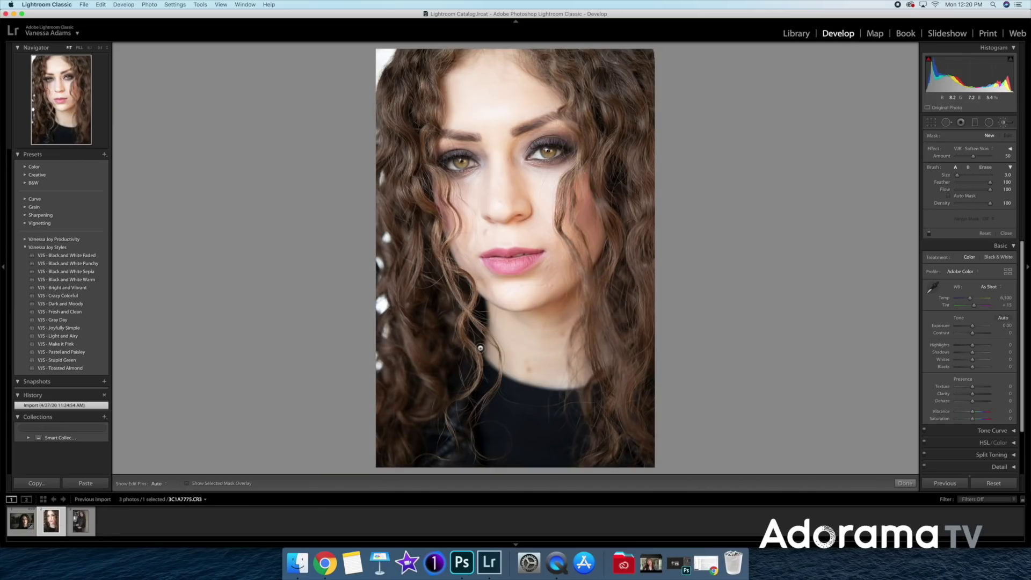
pyautogui.click(74, 329)
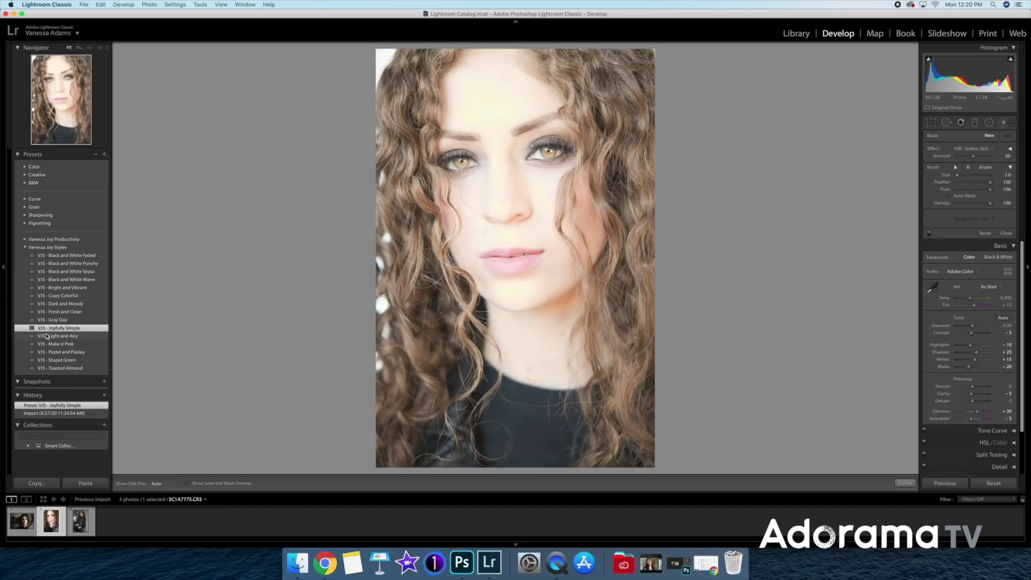
# Step: Examine the preset's Basic, Detail and Tone Curve settings on the second portrait
pyautogui.scroll(-3, 986, 328)
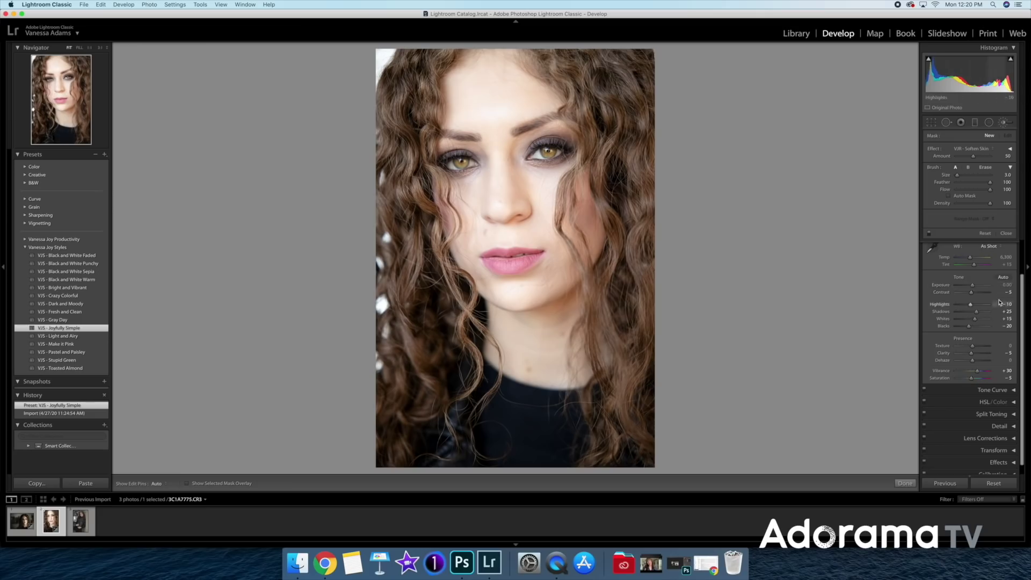
pyautogui.scroll(-1, 1006, 371)
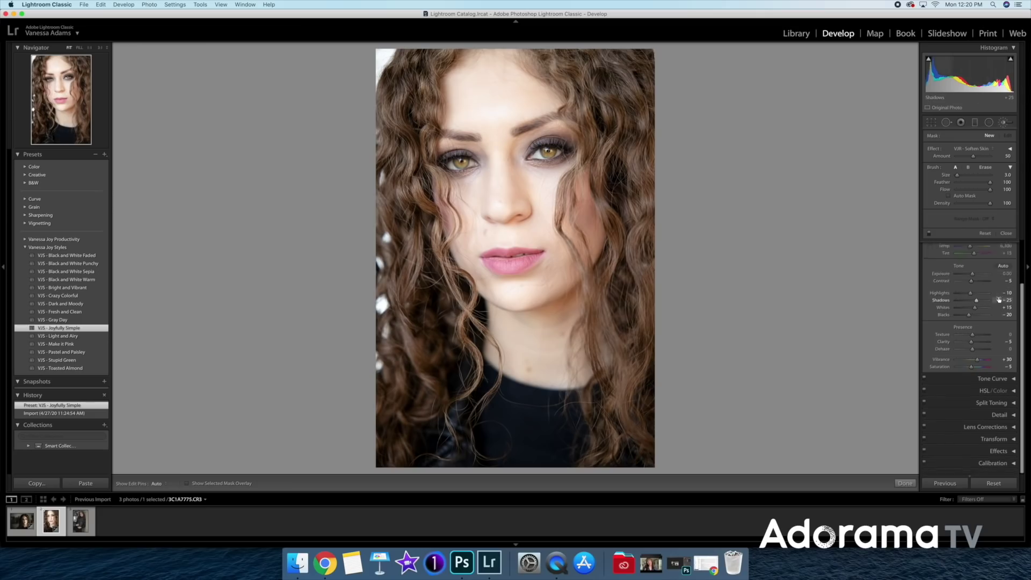
pyautogui.click(1003, 417)
pyautogui.scroll(-4, 989, 399)
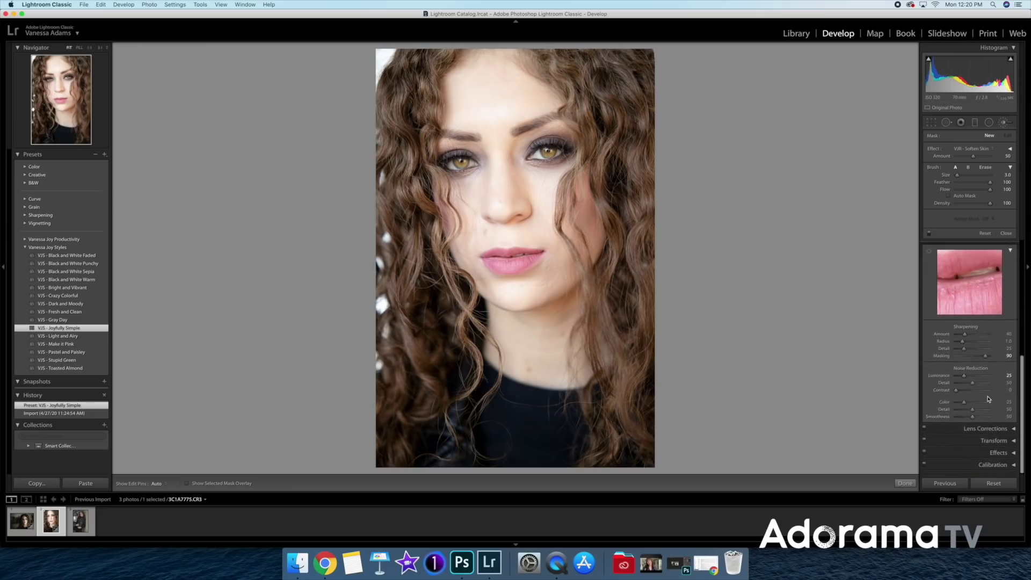
pyautogui.scroll(10, 987, 398)
pyautogui.scroll(7, 988, 397)
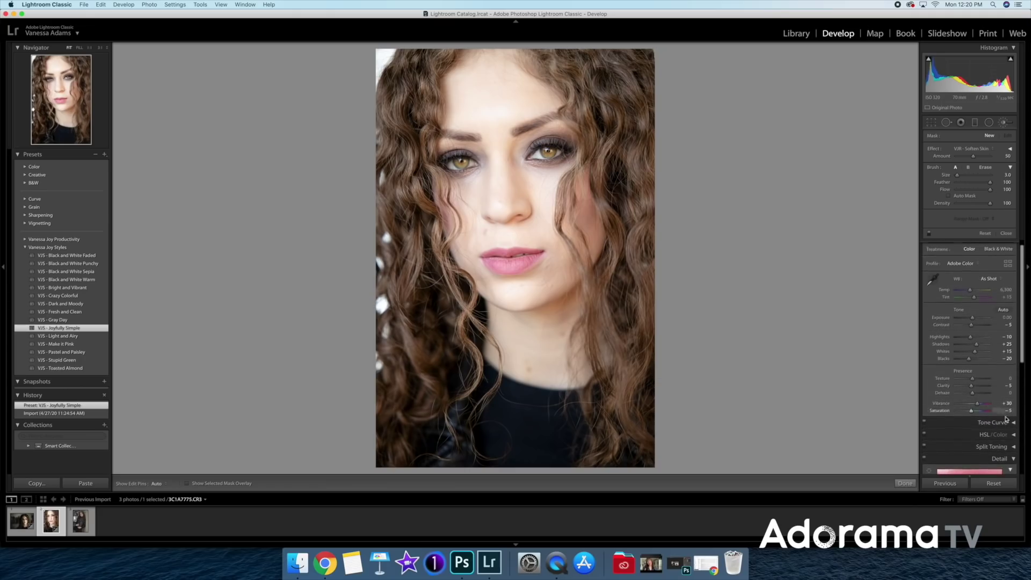
pyautogui.click(1014, 425)
pyautogui.scroll(-4, 971, 392)
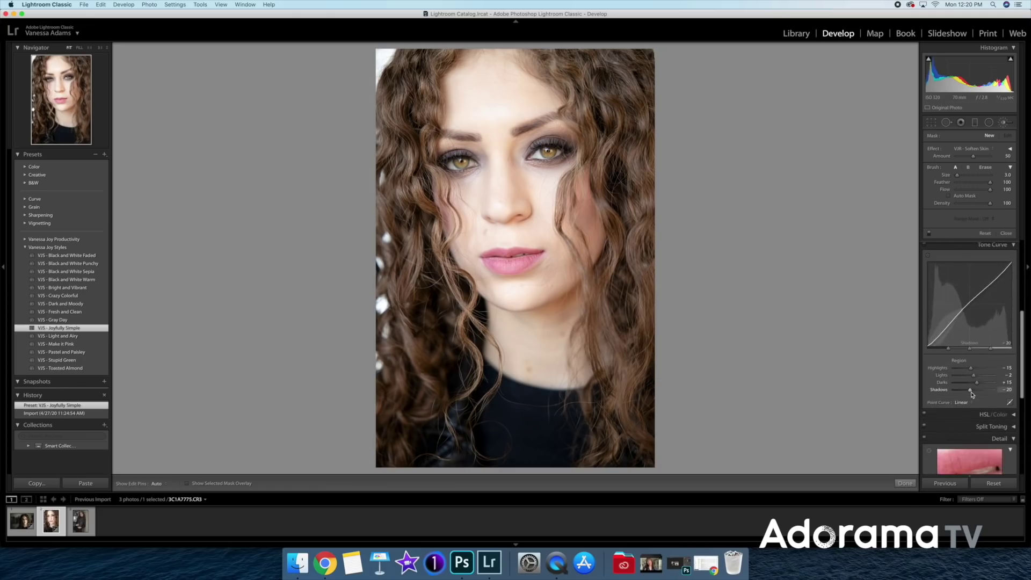
pyautogui.scroll(6, 972, 393)
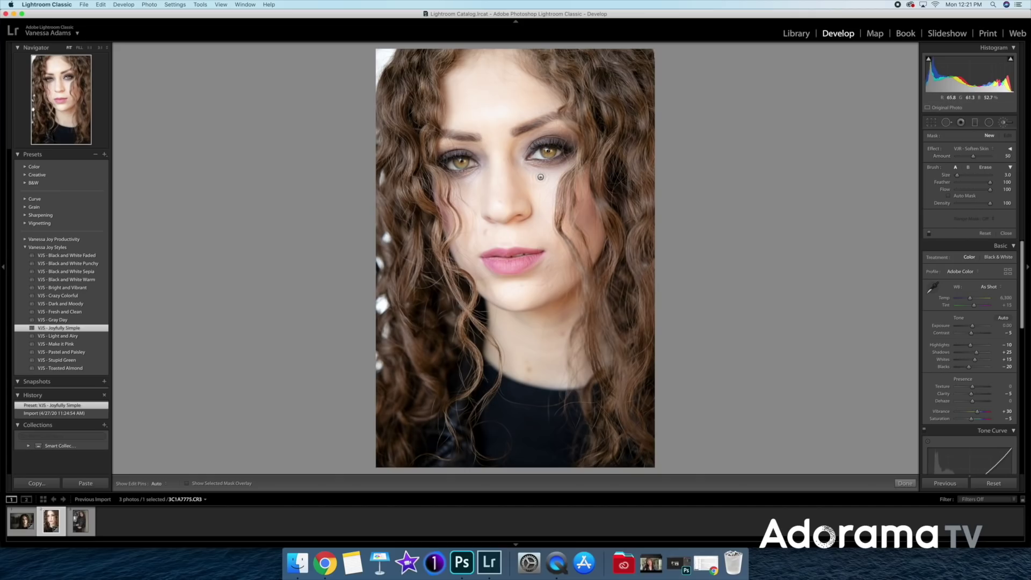
# Step: Paint the VJR - Soften Skin brush at amount 50 under the eye and over the neck and chin
pyautogui.moveTo(529, 177)
pyautogui.mouseDown()
pyautogui.moveTo(507, 155)
pyautogui.moveTo(540, 179)
pyautogui.moveTo(575, 171)
pyautogui.moveTo(515, 162)
pyautogui.moveTo(518, 196)
pyautogui.mouseUp()
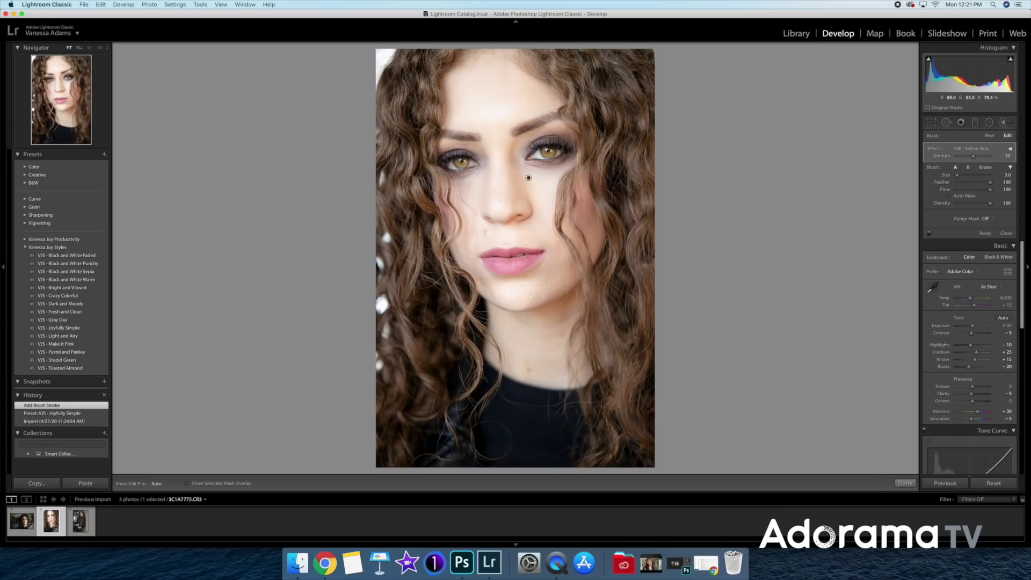
pyautogui.press('h')
pyautogui.moveTo(529, 334); pyautogui.dragTo(529, 346)
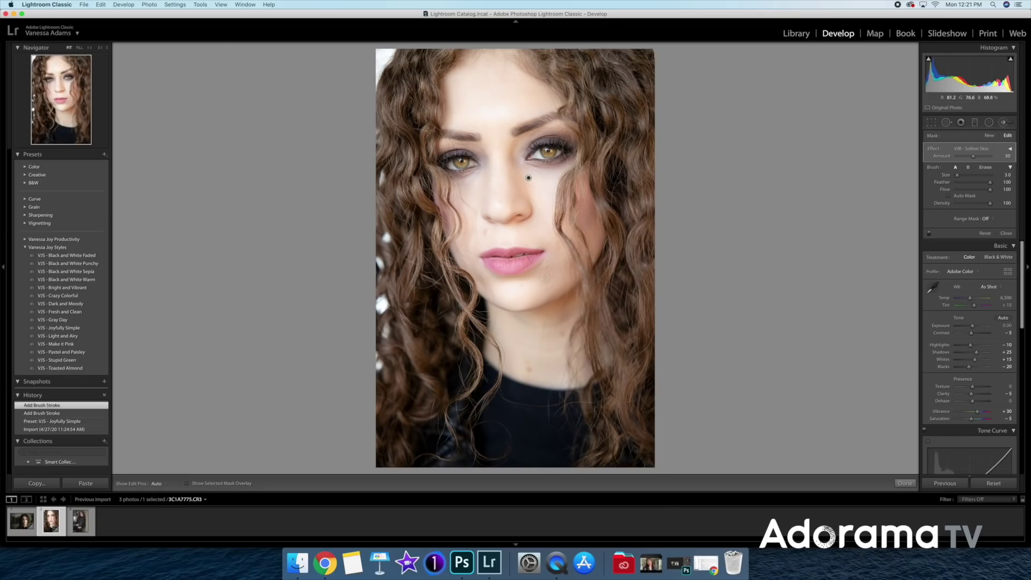
pyautogui.press('h')
pyautogui.moveTo(484, 276); pyautogui.dragTo(530, 280)
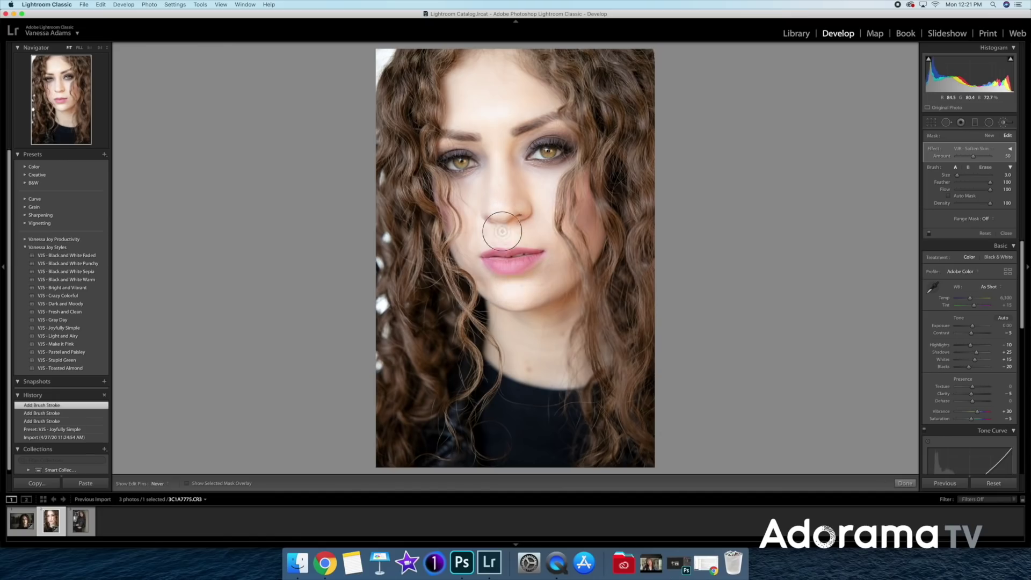
pyautogui.press('h')
# Step: Paint the eyes with a new VJR - Whiten Eyes brush mask at size 1.0 and reduce its amount
pyautogui.click(981, 149)
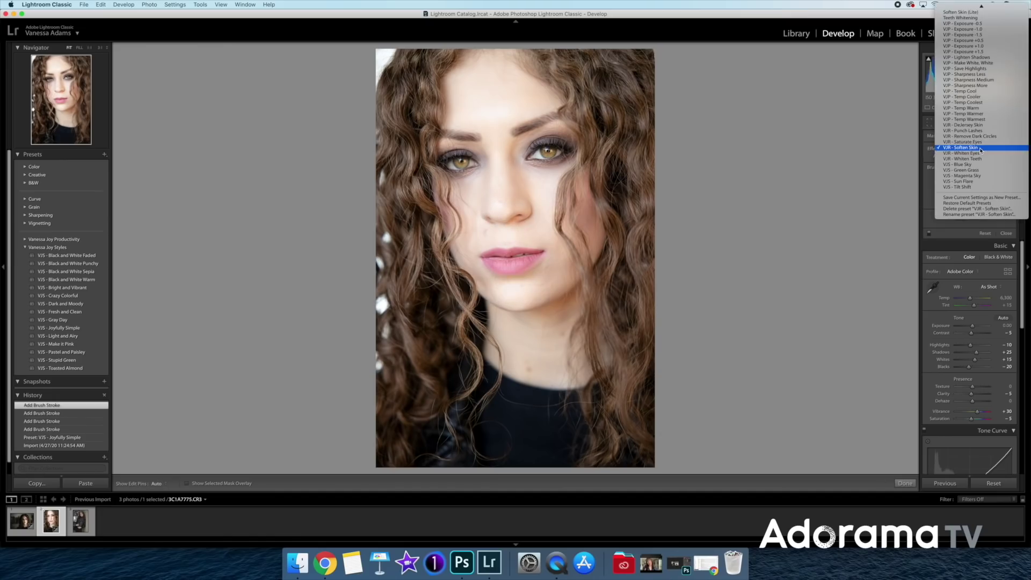
pyautogui.click(967, 153)
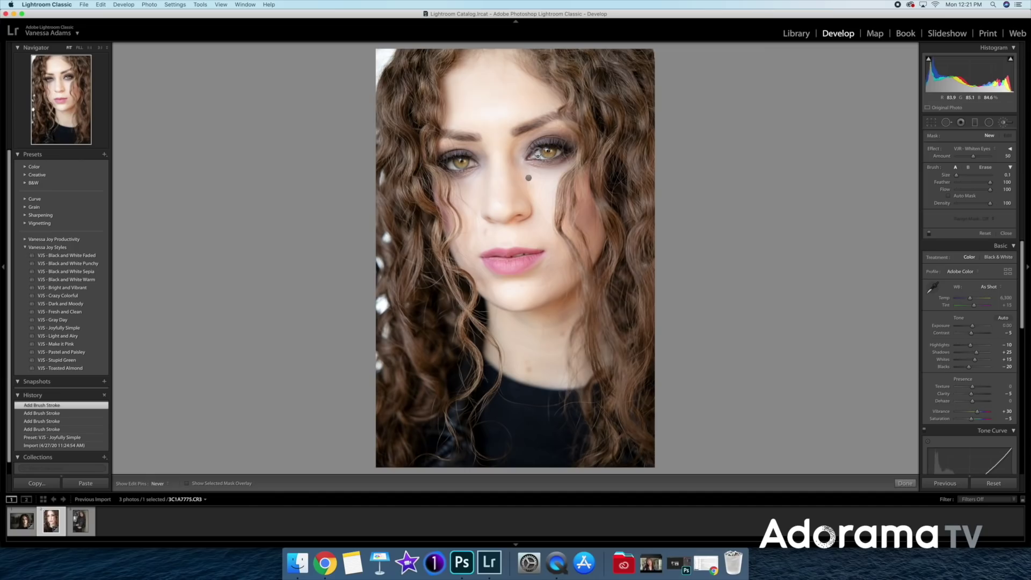
pyautogui.moveTo(536, 155); pyautogui.dragTo(539, 156)
pyautogui.moveTo(973, 156); pyautogui.dragTo(970, 156)
pyautogui.click(990, 136)
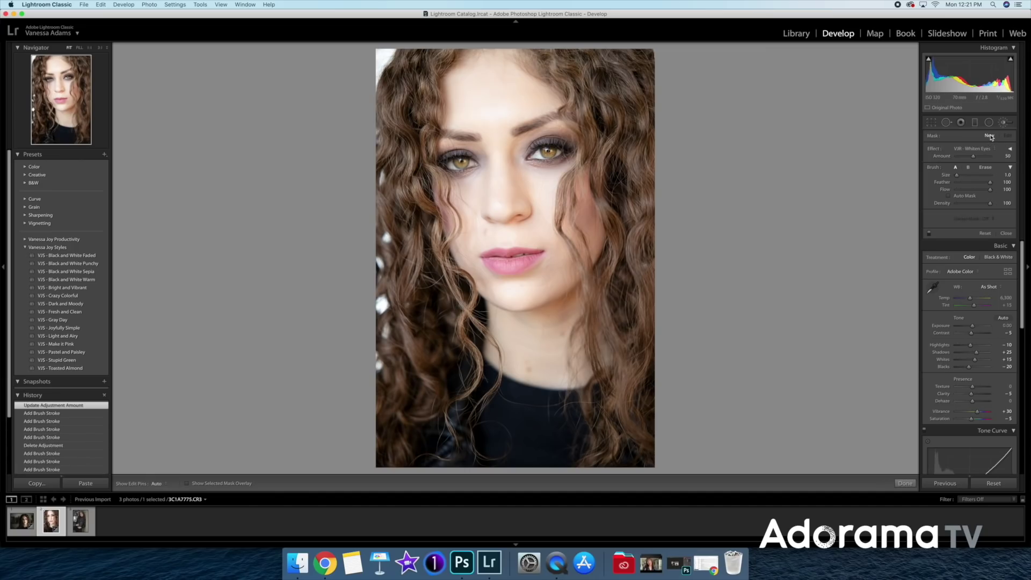
# Step: Paint both irises at size 1.0 and the lips at size 3.0 with the VJR - Saturate Eyes brush
pyautogui.click(987, 148)
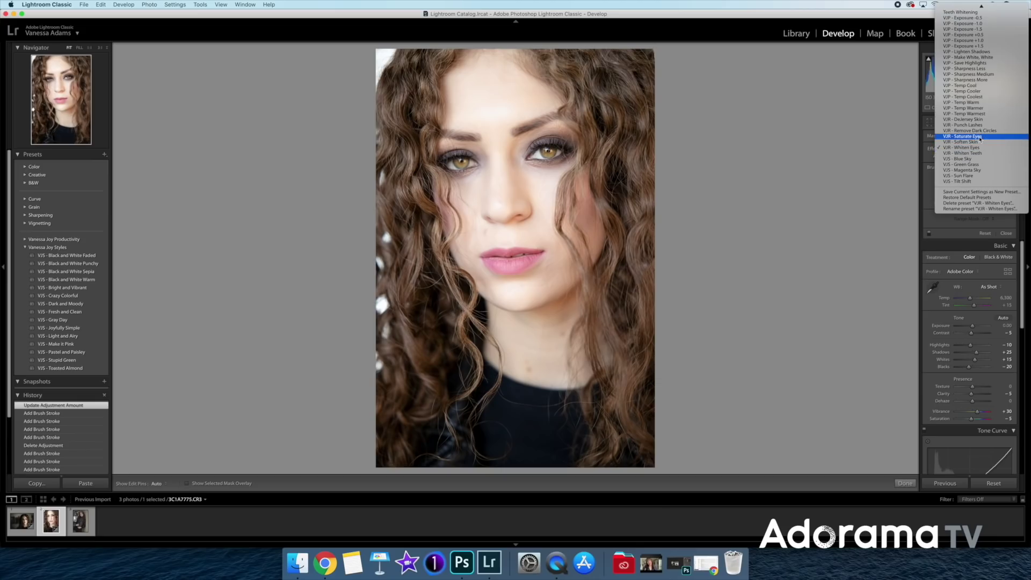
pyautogui.click(997, 140)
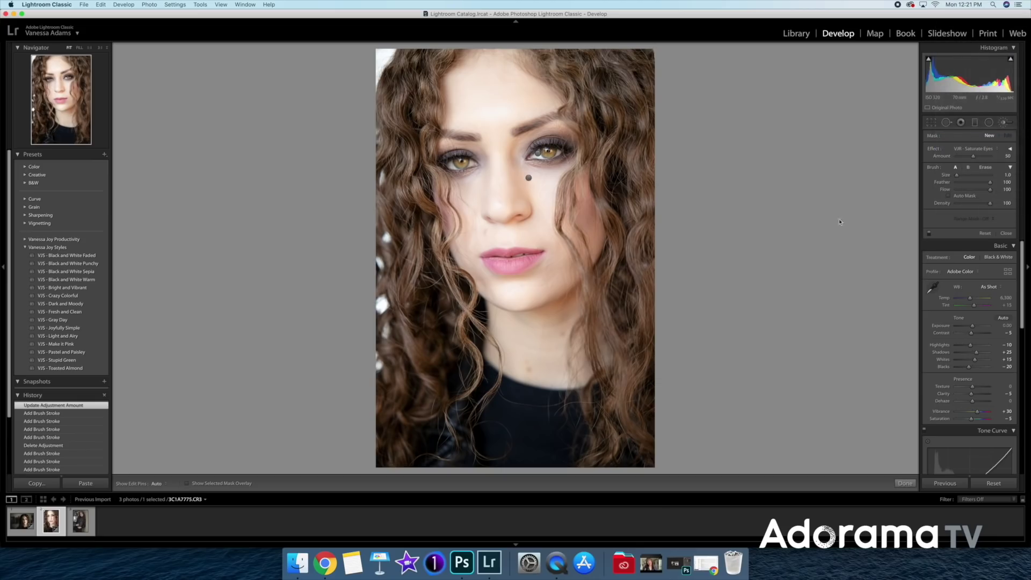
pyautogui.click(1010, 150)
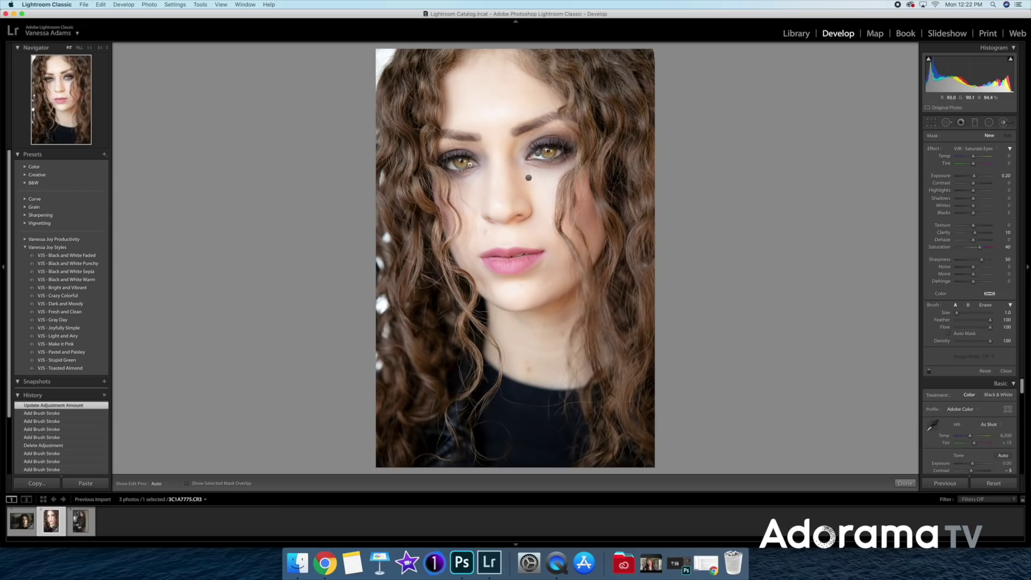
pyautogui.moveTo(461, 163); pyautogui.dragTo(447, 161)
pyautogui.click(548, 152)
pyautogui.press('h')
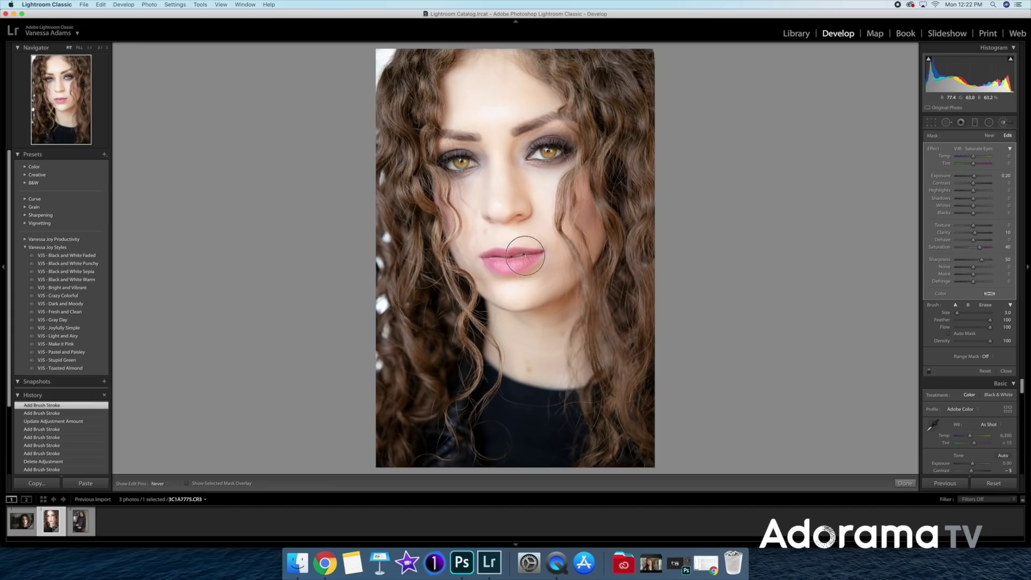
pyautogui.moveTo(531, 255)
pyautogui.mouseDown()
pyautogui.moveTo(492, 261)
pyautogui.moveTo(537, 258)
pyautogui.mouseUp()
pyautogui.press('h')
# Step: Paint the under-eye areas with a new VJR - Remove Dark Circles brush mask at size 3.0
pyautogui.click(991, 137)
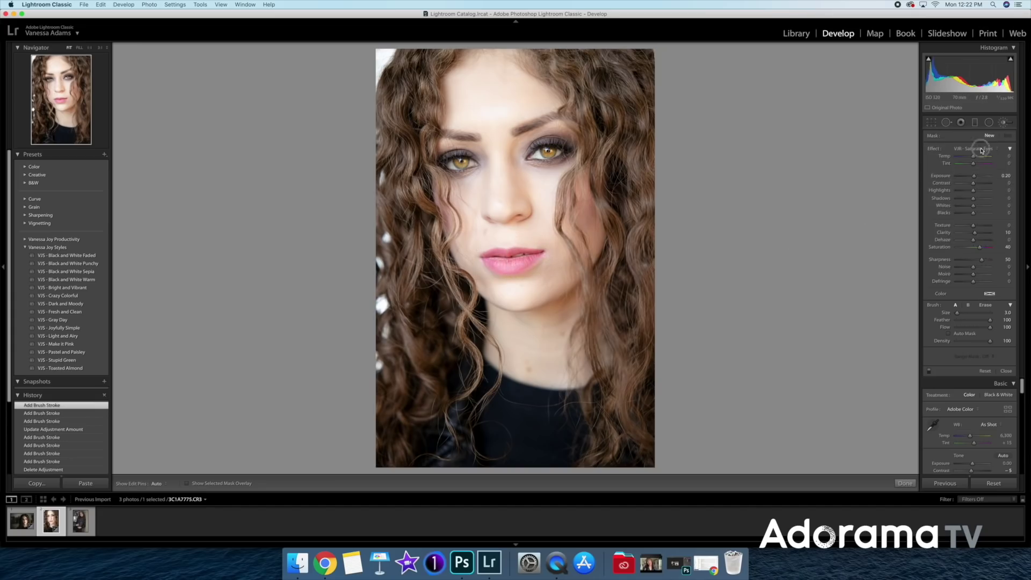
pyautogui.click(974, 148)
pyautogui.click(976, 143)
pyautogui.press('h')
pyautogui.moveTo(528, 167)
pyautogui.mouseDown()
pyautogui.moveTo(560, 171)
pyautogui.moveTo(467, 183)
pyautogui.moveTo(484, 150)
pyautogui.mouseUp()
pyautogui.press('h')
pyautogui.press('h')
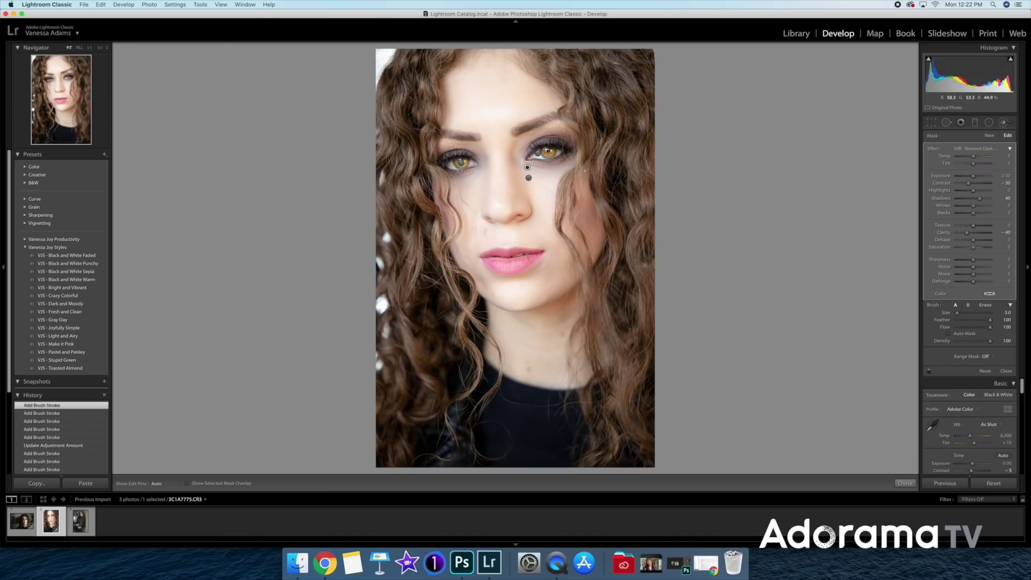
# Step: Paint over the lashes of both eyes with the VJR - Punch Lashes brush at size 3.0
pyautogui.click(975, 149)
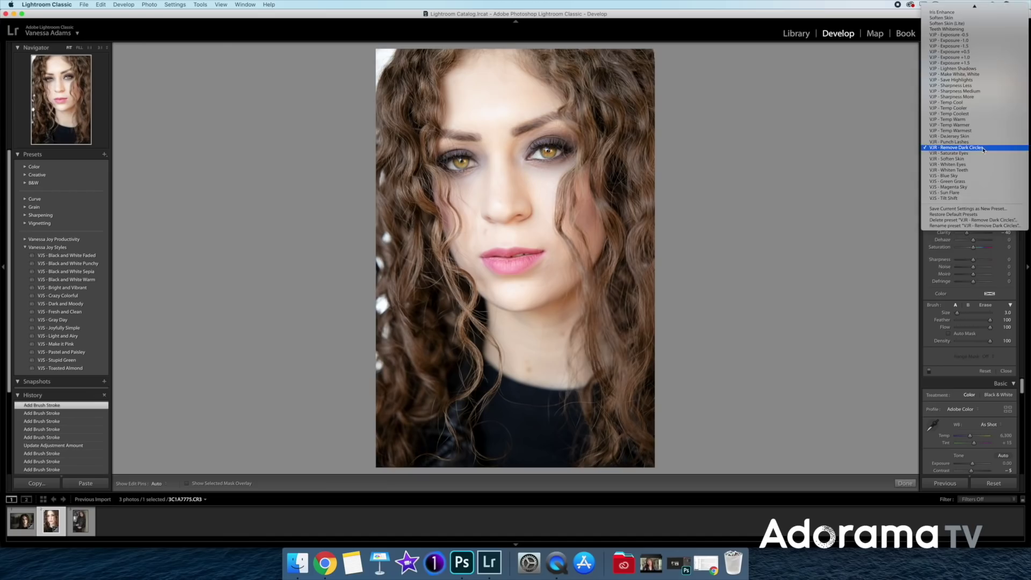
pyautogui.click(962, 142)
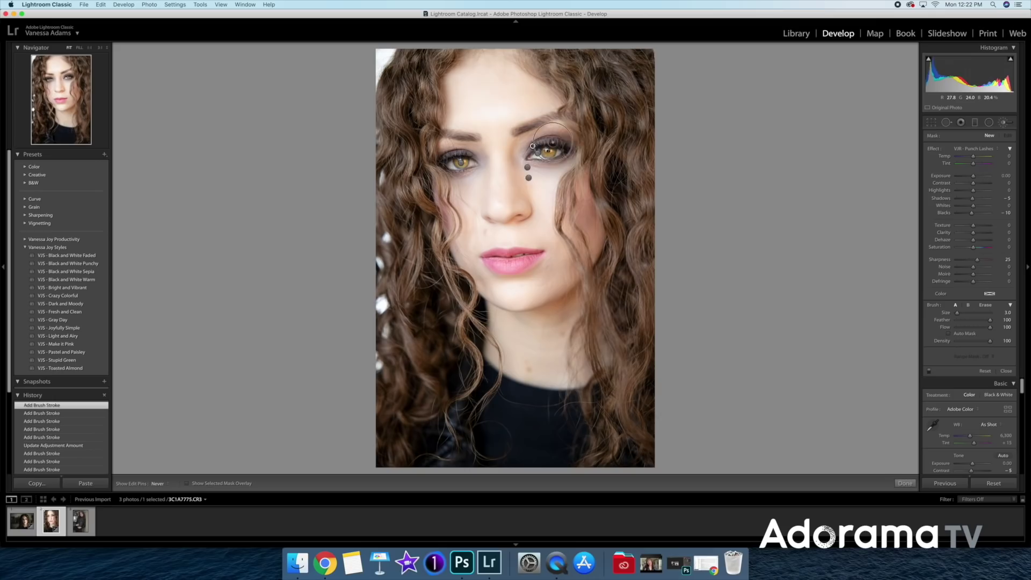
pyautogui.moveTo(570, 151)
pyautogui.mouseDown()
pyautogui.moveTo(550, 161)
pyautogui.moveTo(570, 121)
pyautogui.mouseUp()
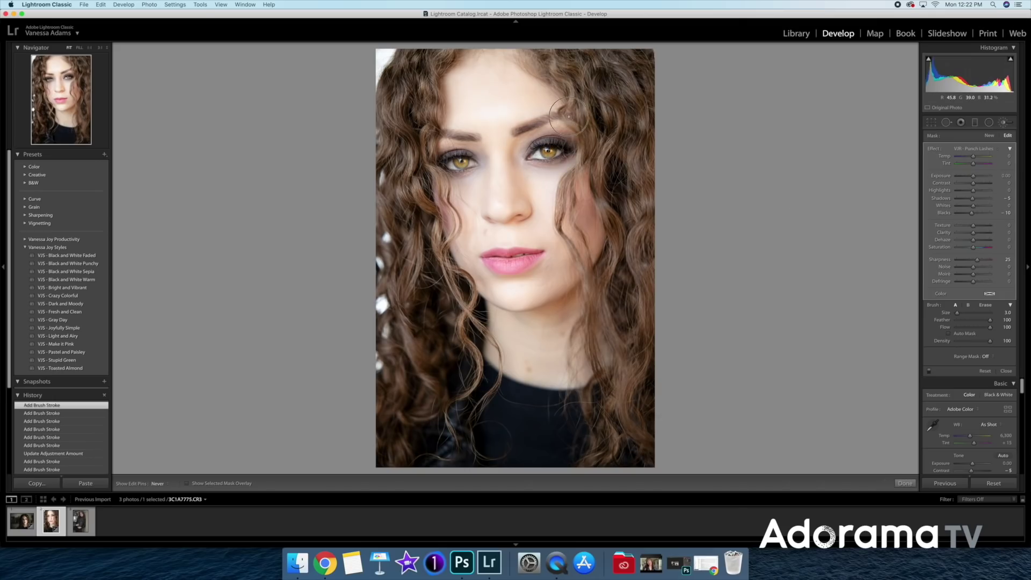
pyautogui.moveTo(477, 139)
pyautogui.mouseDown()
pyautogui.moveTo(434, 137)
pyautogui.moveTo(423, 161)
pyautogui.moveTo(465, 152)
pyautogui.moveTo(436, 158)
pyautogui.moveTo(467, 173)
pyautogui.mouseUp()
pyautogui.press('h')
# Step: Compare the second portrait with and without its brush adjustments and finish brush editing
pyautogui.click(997, 150)
pyautogui.click(998, 259)
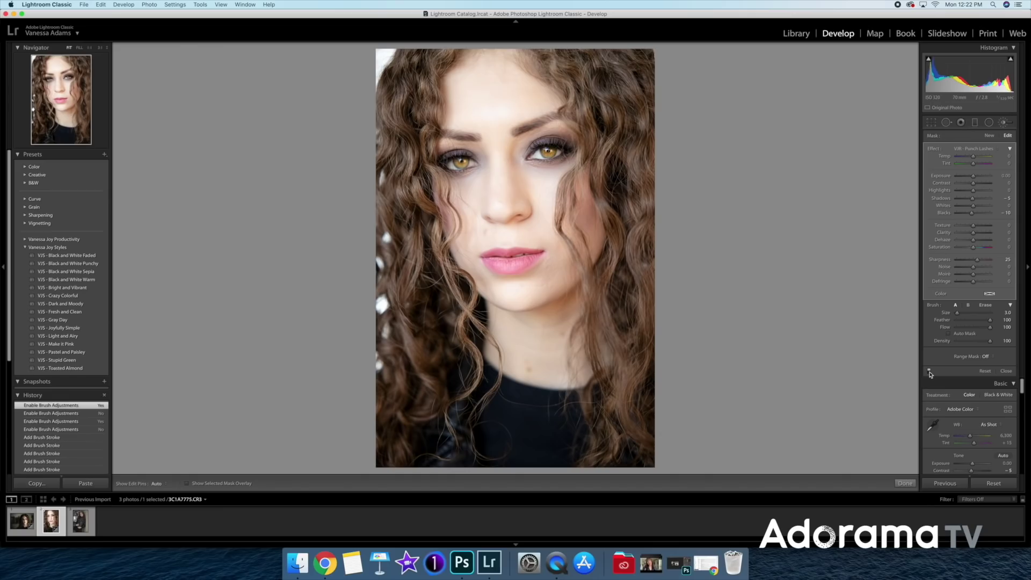
pyautogui.click(905, 484)
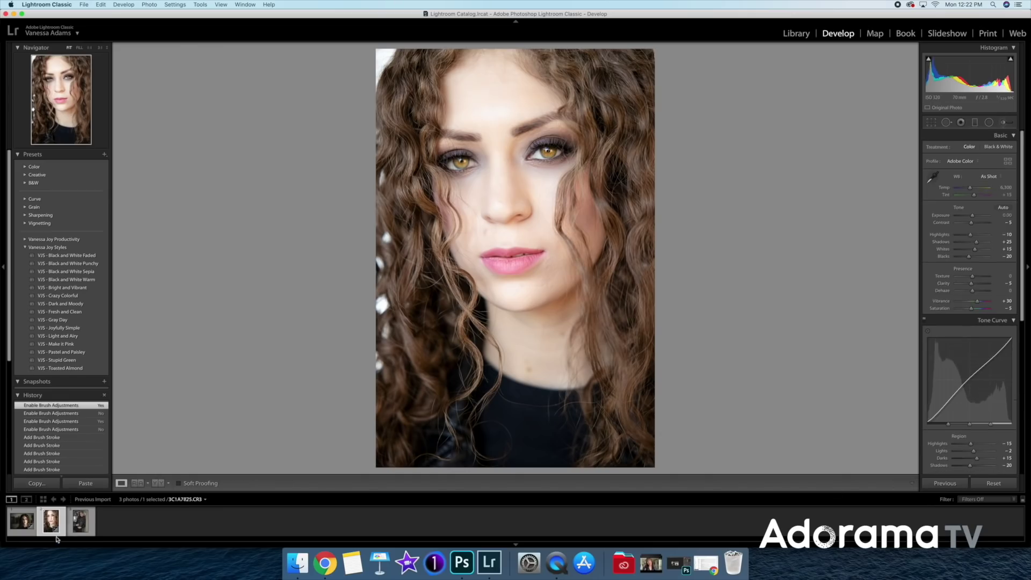
# Step: Open the third photo, 3C1A7825.CR3, zoomed in on the woman's face
pyautogui.click(80, 530)
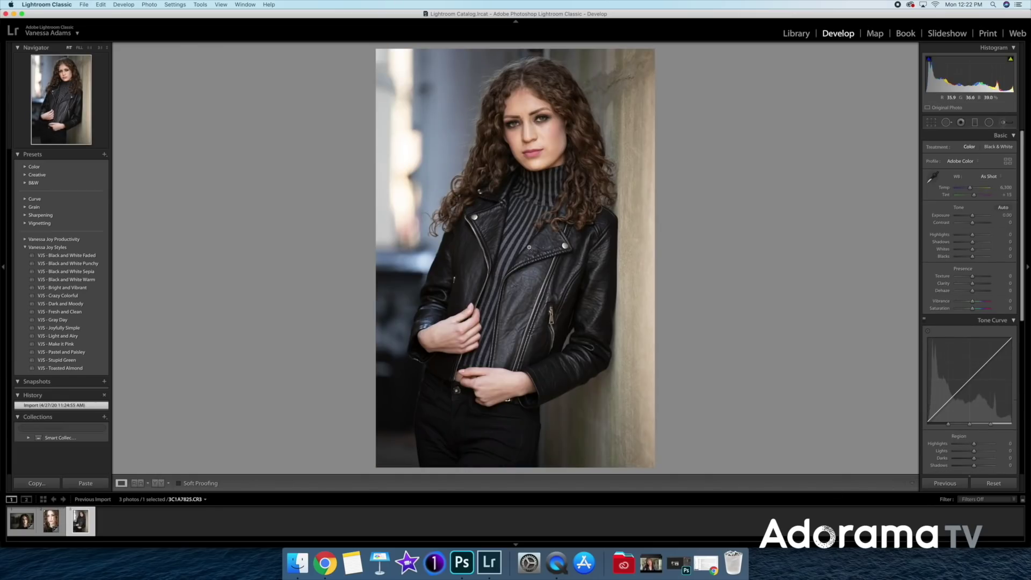
pyautogui.click(559, 132)
pyautogui.moveTo(617, 122); pyautogui.dragTo(573, 324)
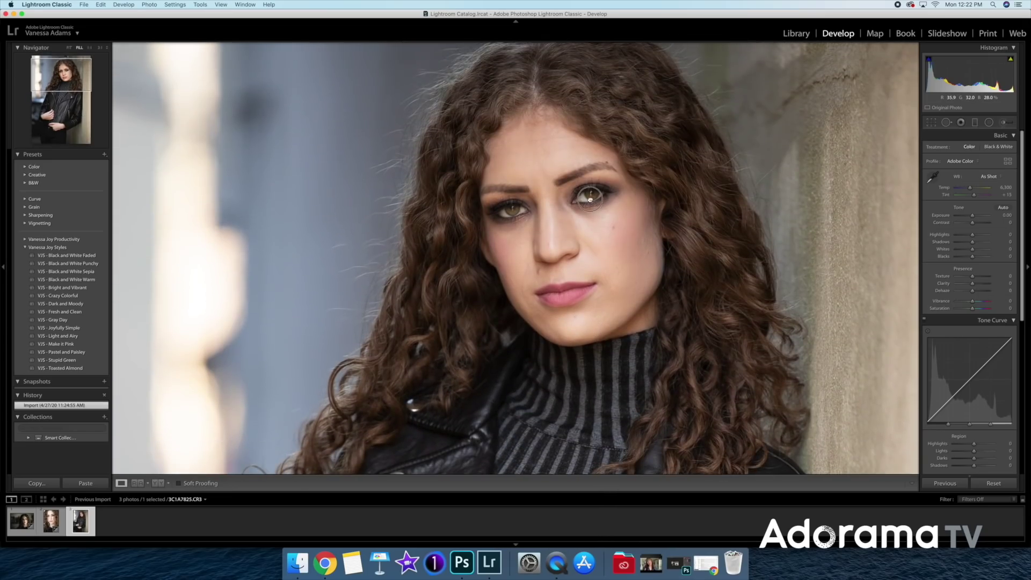
# Step: Paint the facial skin with the VJR - Soften Skin brush at size 11.0
pyautogui.click(1006, 123)
pyautogui.click(978, 149)
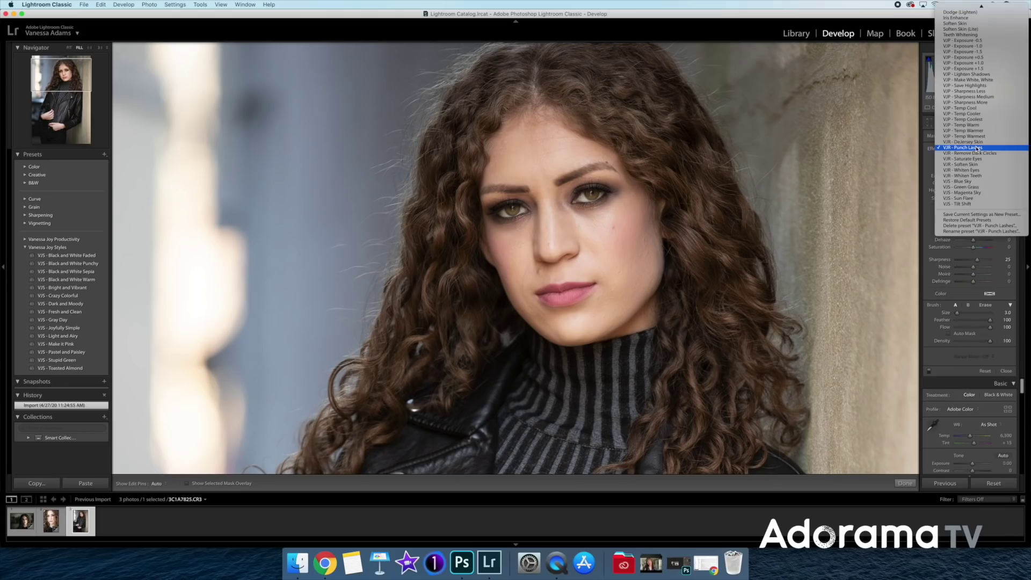
pyautogui.click(964, 164)
pyautogui.press('h')
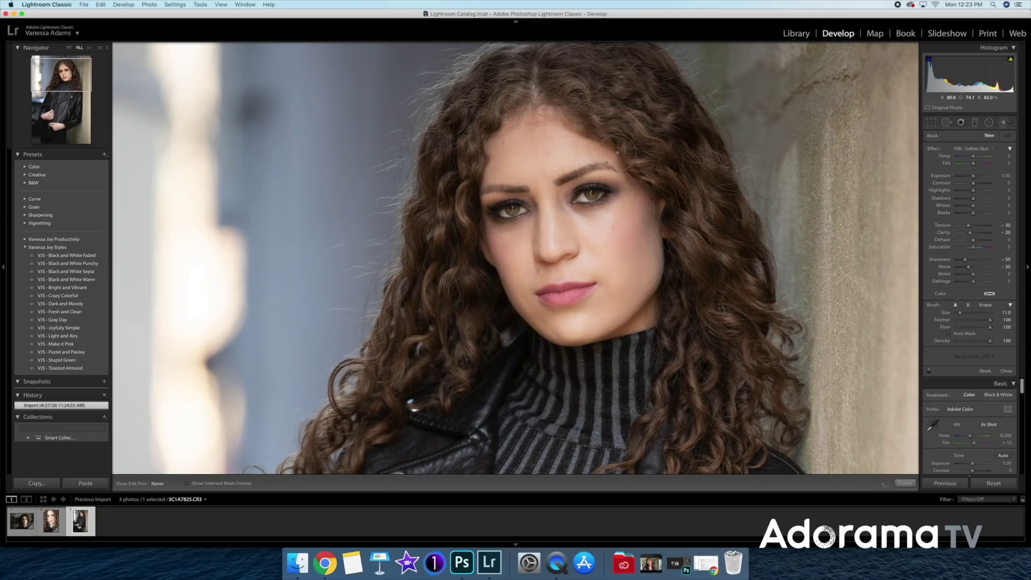
pyautogui.moveTo(489, 243)
pyautogui.mouseDown()
pyautogui.moveTo(529, 177)
pyautogui.moveTo(647, 188)
pyautogui.mouseUp()
pyautogui.click(985, 306)
pyautogui.press('k')
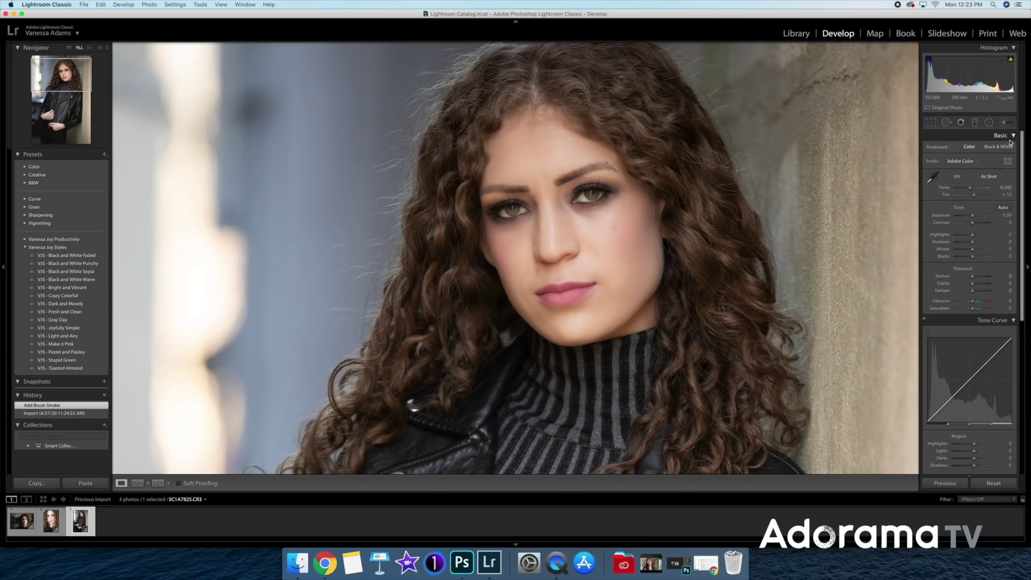
# Step: Erase the Soften Skin mask from both eyes with a smaller brush
pyautogui.click(1003, 123)
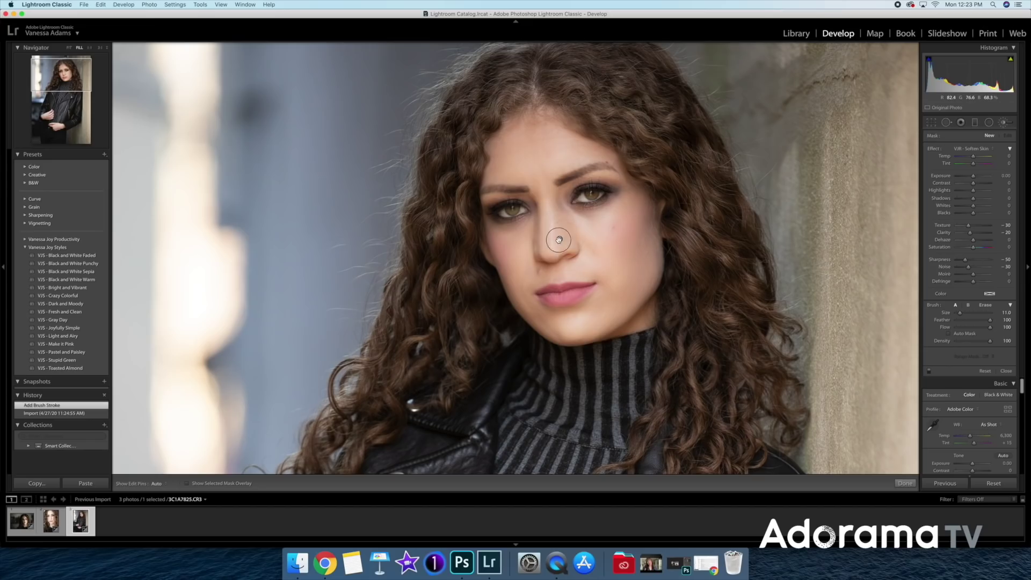
pyautogui.click(560, 239)
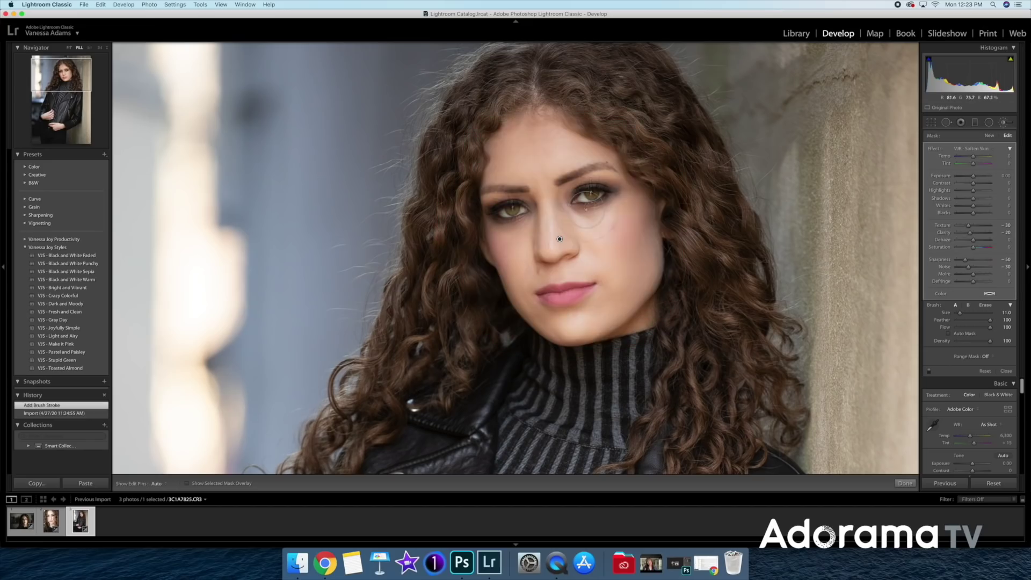
pyautogui.press('[')
pyautogui.press('[')
pyautogui.press('[')
pyautogui.press('[')
pyautogui.press('[')
pyautogui.press('[')
pyautogui.press('[')
pyautogui.press('h')
pyautogui.moveTo(607, 189); pyautogui.dragTo(611, 189)
pyautogui.click(986, 305)
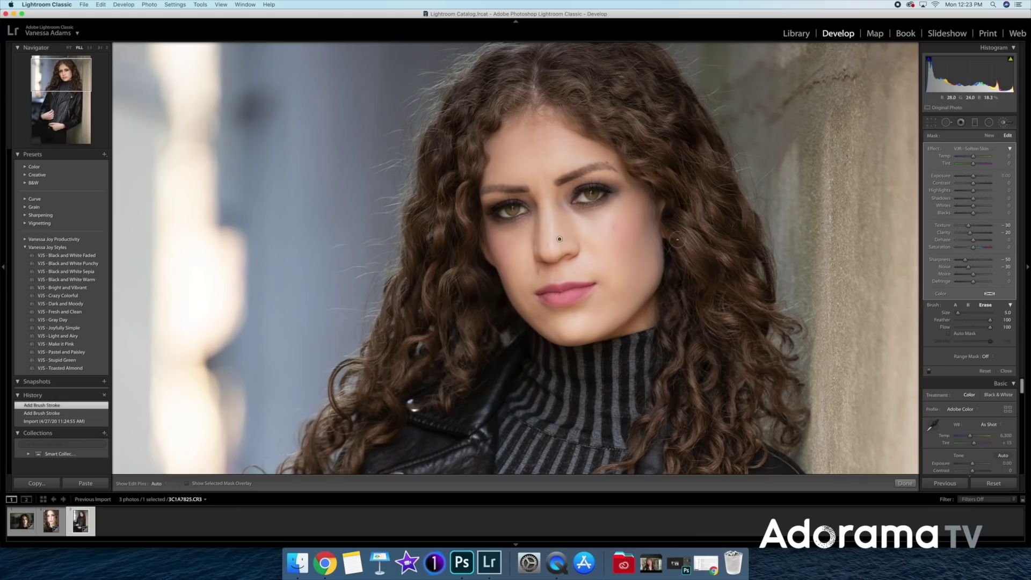
pyautogui.press('h')
pyautogui.press('h')
pyautogui.click(473, 215)
pyautogui.moveTo(516, 208)
pyautogui.mouseDown()
pyautogui.moveTo(493, 212)
pyautogui.moveTo(517, 207)
pyautogui.mouseUp()
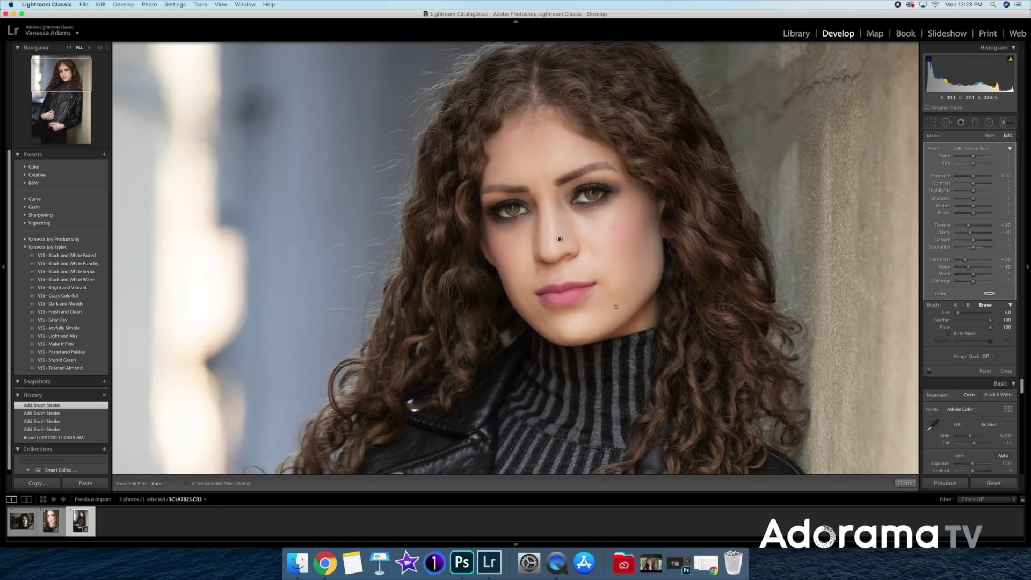
# Step: Erase the Soften Skin mask from the lips, nostrils and eyebrows at size 2.0
pyautogui.press('[')
pyautogui.moveTo(568, 299)
pyautogui.mouseDown()
pyautogui.moveTo(544, 295)
pyautogui.moveTo(592, 288)
pyautogui.moveTo(571, 257)
pyautogui.moveTo(558, 262)
pyautogui.moveTo(576, 256)
pyautogui.moveTo(542, 260)
pyautogui.mouseUp()
pyautogui.click(541, 260)
pyautogui.press('h')
pyautogui.moveTo(556, 182)
pyautogui.mouseDown()
pyautogui.moveTo(612, 164)
pyautogui.moveTo(590, 167)
pyautogui.mouseUp()
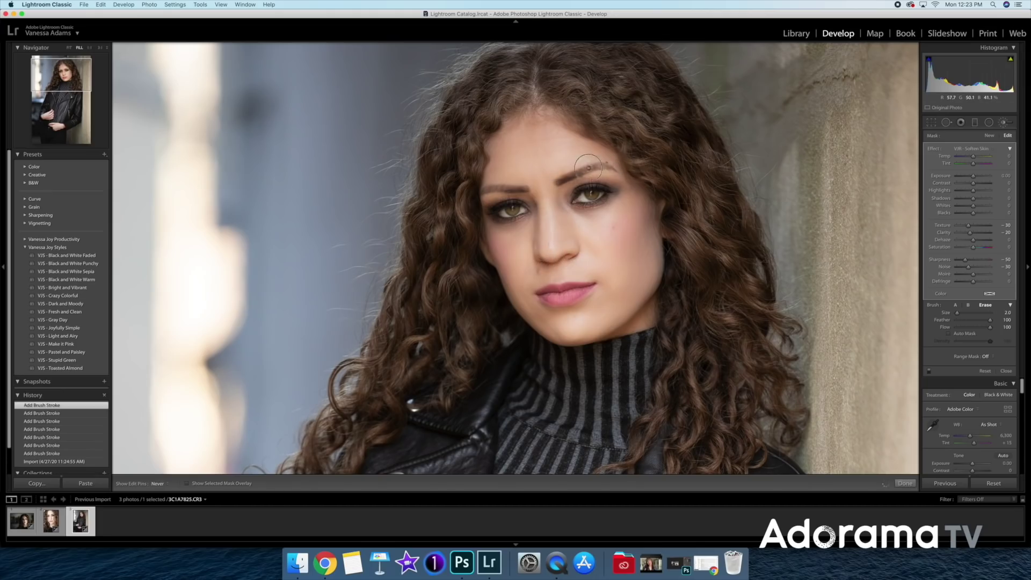
pyautogui.moveTo(506, 188)
pyautogui.mouseDown()
pyautogui.moveTo(479, 190)
pyautogui.moveTo(523, 193)
pyautogui.mouseUp()
pyautogui.press('h')
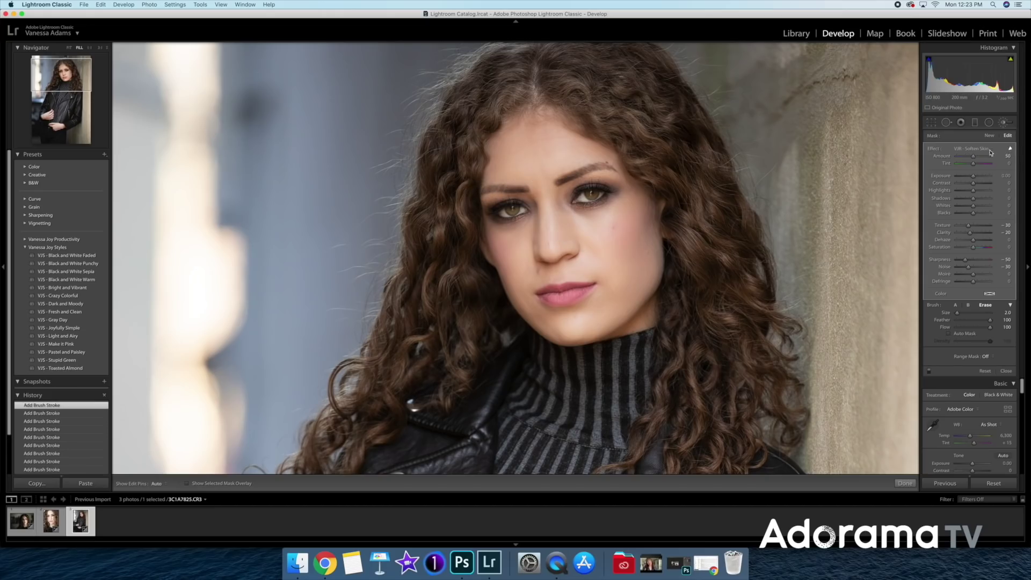
# Step: Reduce the amount of the Soften Skin mask to 37
pyautogui.click(1011, 149)
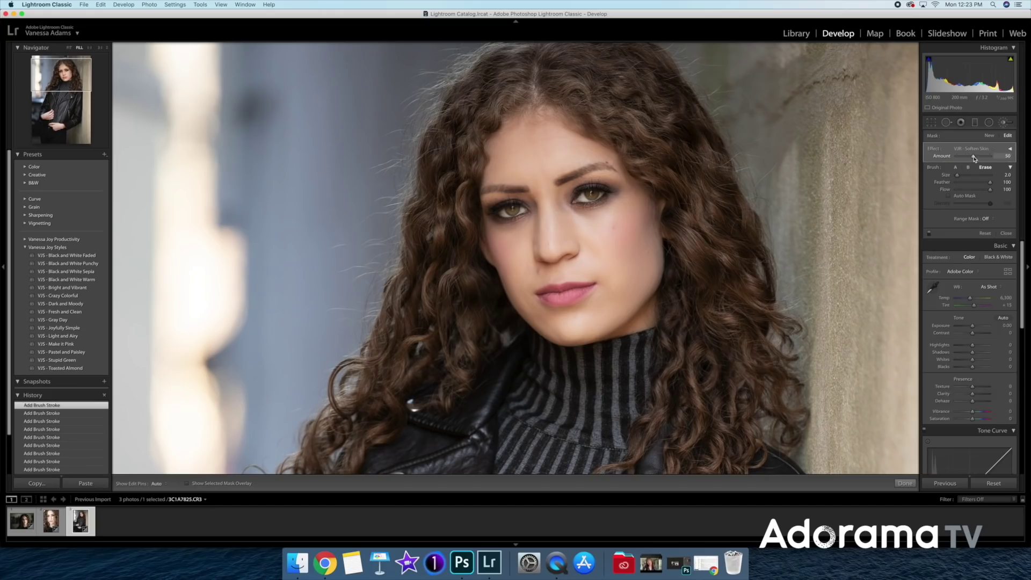
pyautogui.press('alt')
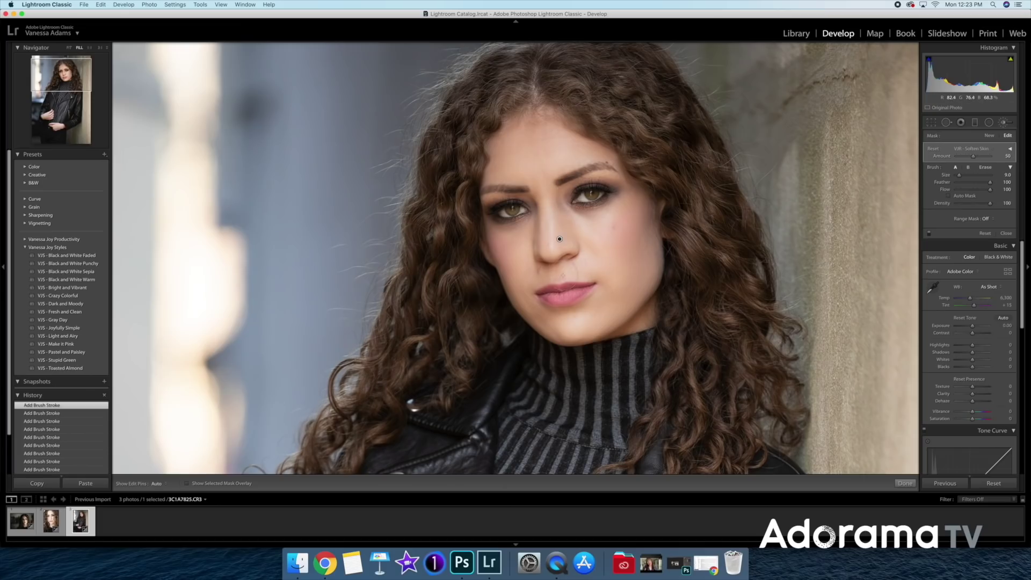
pyautogui.moveTo(559, 239); pyautogui.dragTo(549, 238)
pyautogui.moveTo(545, 239); pyautogui.dragTo(544, 239)
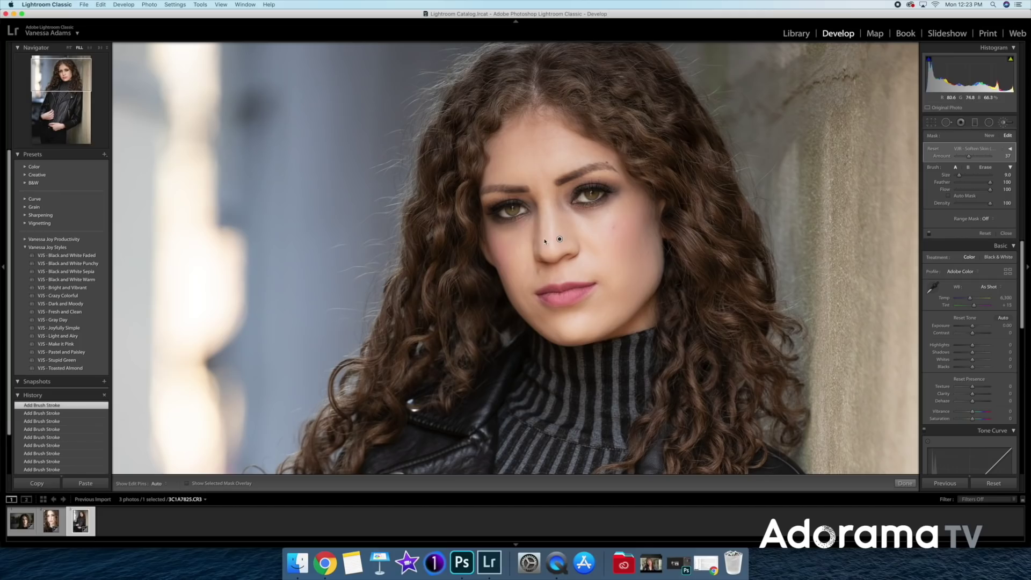
# Step: Compare the face with the brush adjustments switched off and on
pyautogui.click(930, 234)
pyautogui.click(929, 235)
pyautogui.click(929, 235)
pyautogui.click(930, 234)
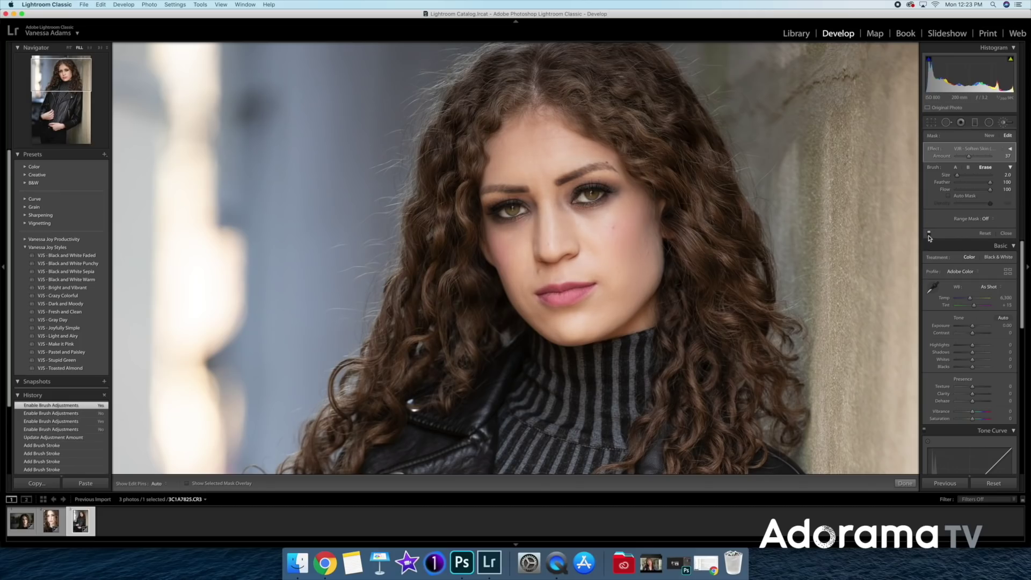
# Step: Paint a new VJR - Remove Dark Circles brush mask under both eyes at size 2.0 and adjust its amount
pyautogui.click(990, 136)
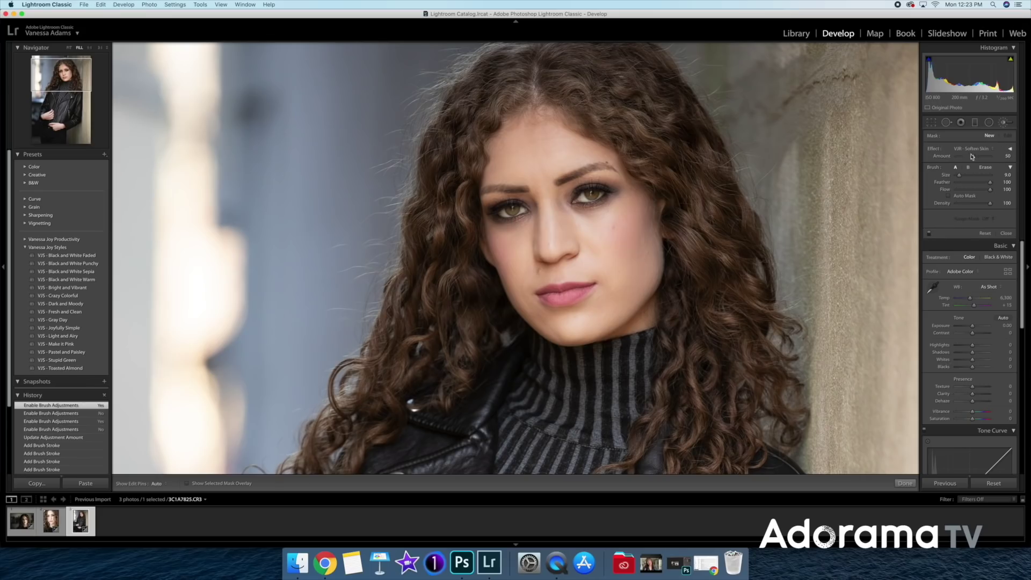
pyautogui.click(972, 149)
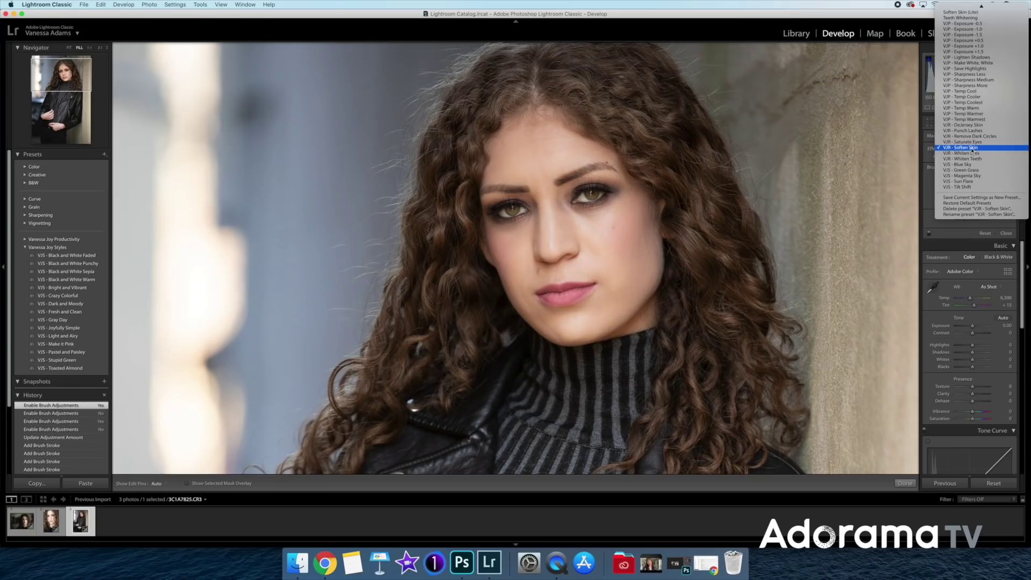
pyautogui.click(969, 136)
pyautogui.press('[')
pyautogui.moveTo(579, 212)
pyautogui.mouseDown()
pyautogui.moveTo(624, 196)
pyautogui.moveTo(572, 212)
pyautogui.moveTo(619, 206)
pyautogui.moveTo(624, 192)
pyautogui.moveTo(577, 215)
pyautogui.mouseUp()
pyautogui.moveTo(487, 231)
pyautogui.mouseDown()
pyautogui.moveTo(532, 220)
pyautogui.moveTo(486, 235)
pyautogui.mouseUp()
pyautogui.press('h')
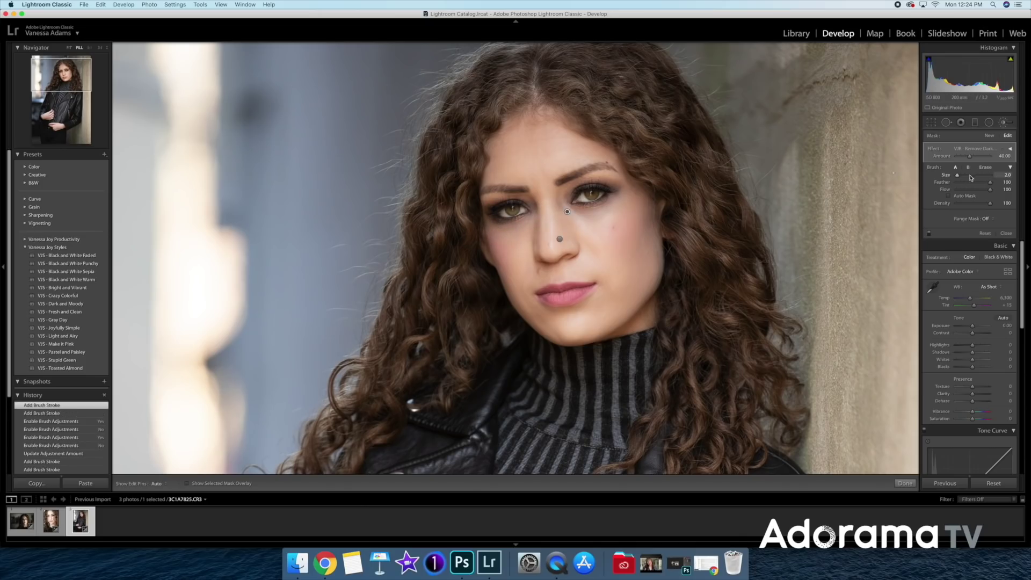
pyautogui.moveTo(974, 160); pyautogui.dragTo(973, 160)
# Step: Paint the lashes of both eyes and touch the eyebrow with the VJR - Punch Lashes brush at size 2.0 and amount 25
pyautogui.click(984, 149)
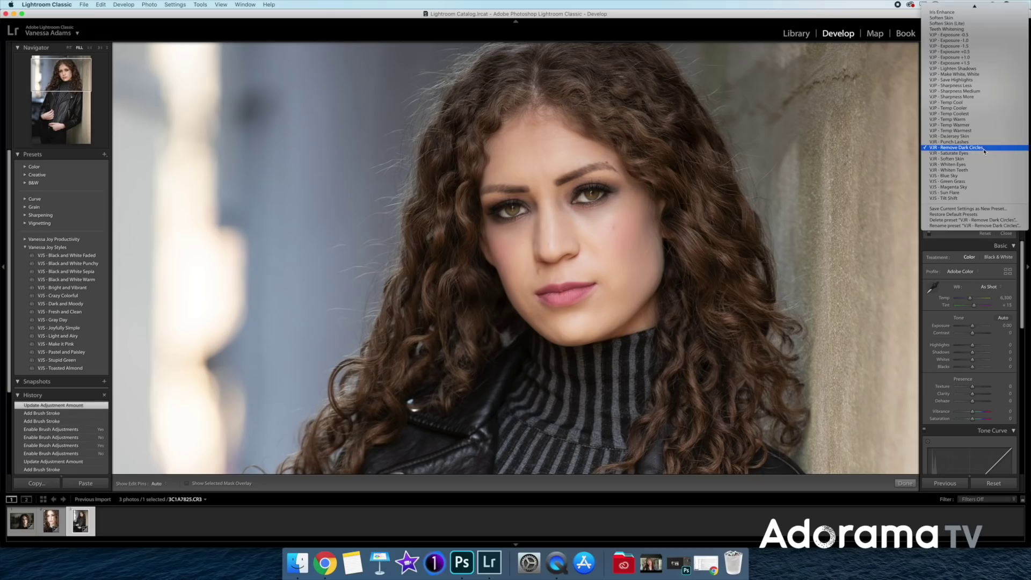
pyautogui.click(959, 142)
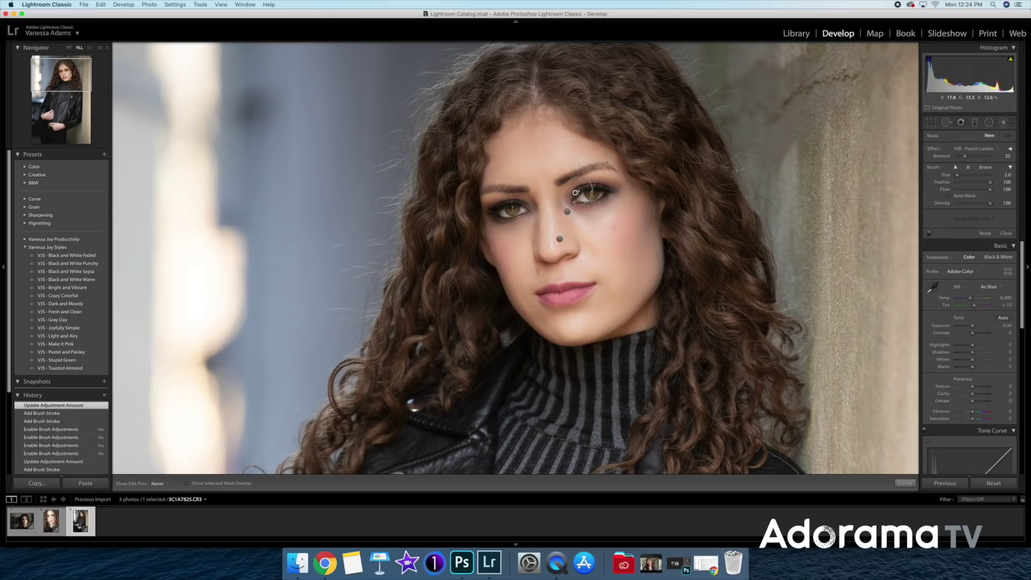
pyautogui.moveTo(614, 187)
pyautogui.mouseDown()
pyautogui.moveTo(586, 189)
pyautogui.moveTo(612, 182)
pyautogui.mouseUp()
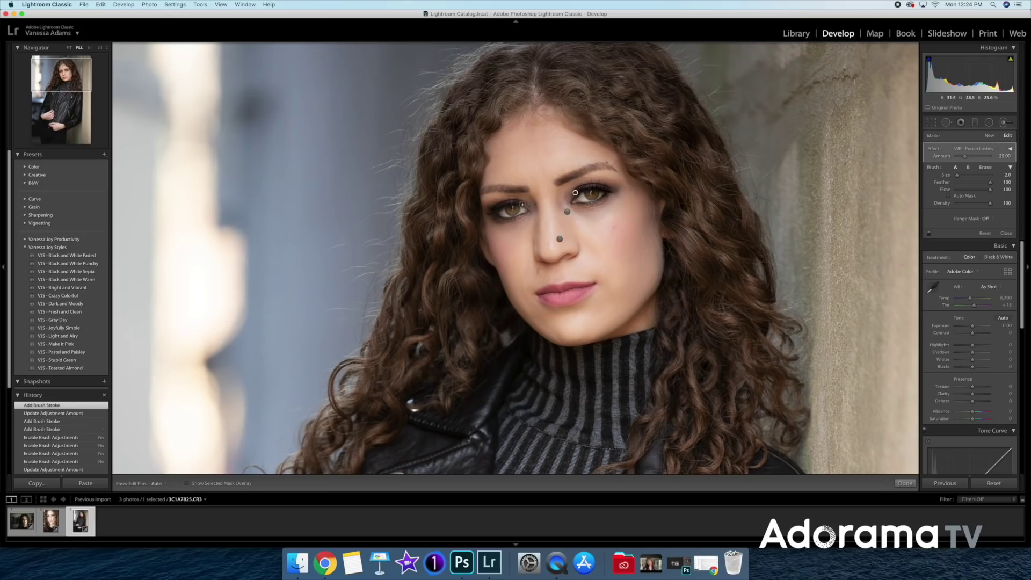
pyautogui.moveTo(487, 209)
pyautogui.mouseDown()
pyautogui.moveTo(514, 221)
pyautogui.moveTo(482, 191)
pyautogui.moveTo(522, 188)
pyautogui.mouseUp()
pyautogui.press('h')
pyautogui.press('h')
pyautogui.click(615, 168)
pyautogui.press('h')
# Step: Paint the irises with a new VJR - Saturate Eyes brush mask at size 2.0 and amount 50
pyautogui.click(990, 136)
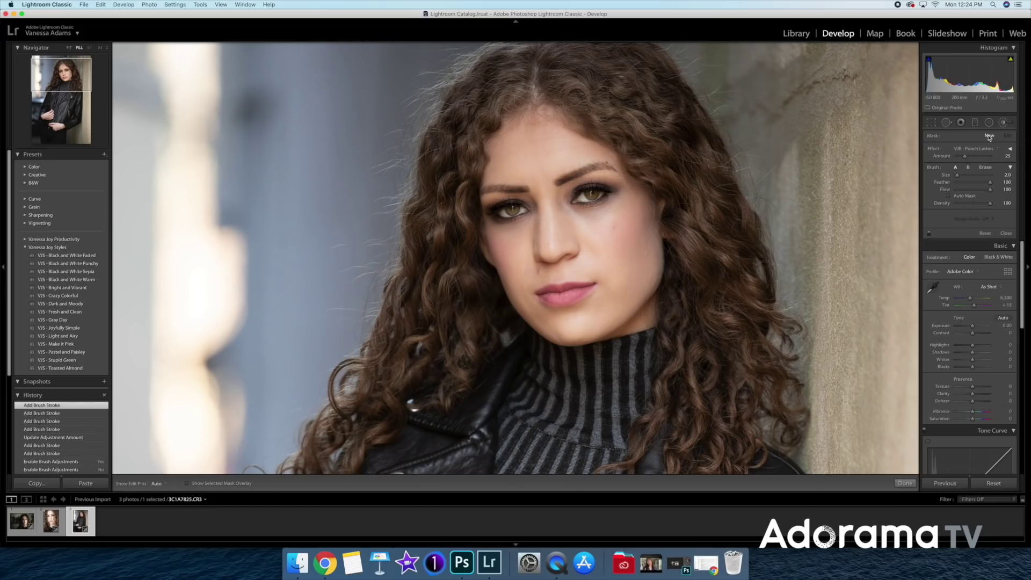
pyautogui.click(979, 150)
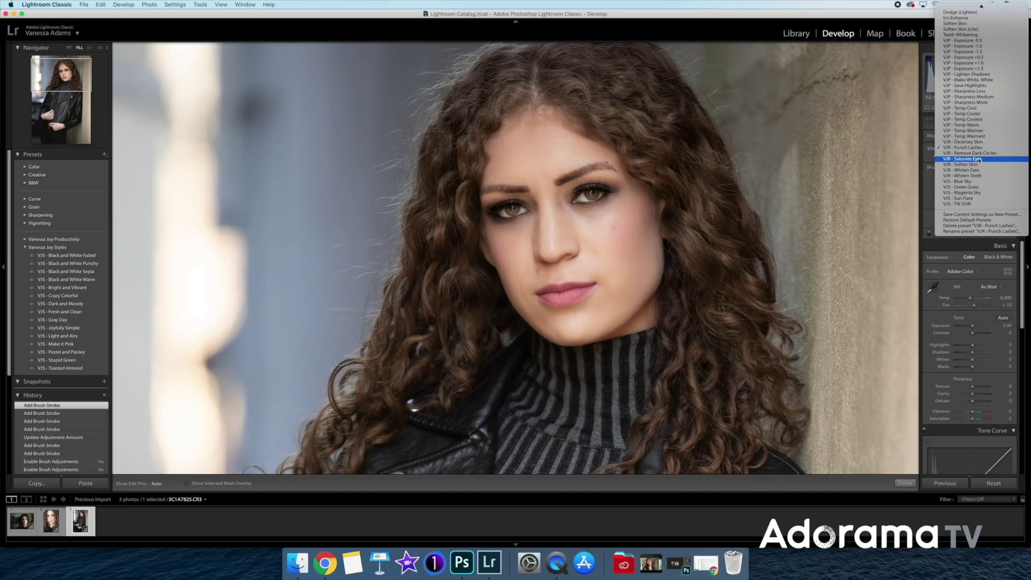
pyautogui.click(979, 160)
pyautogui.moveTo(590, 195); pyautogui.dragTo(578, 196)
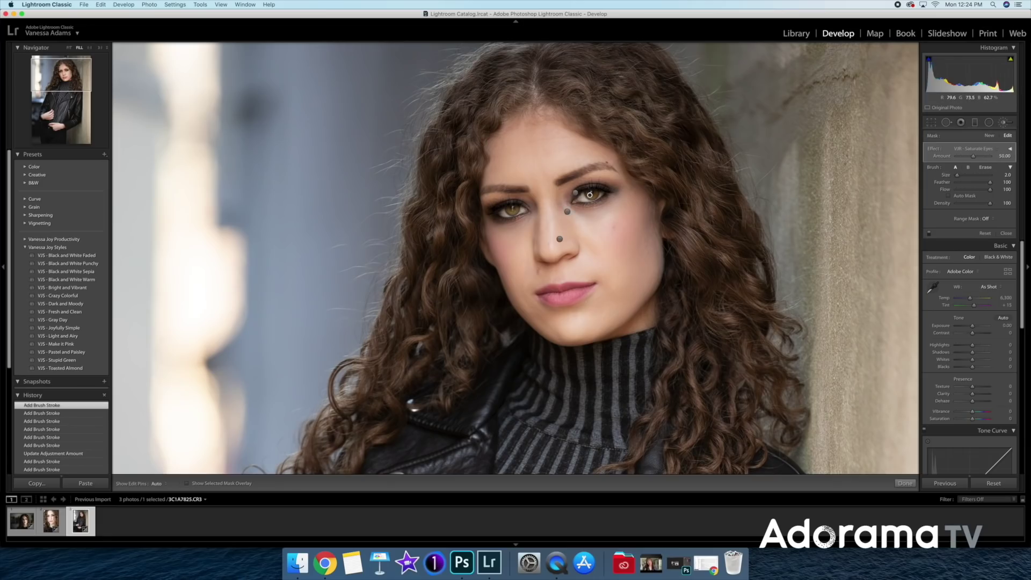
# Step: Paint the lips into the VJR - Saturate Eyes mask and erase the excess around them
pyautogui.moveTo(584, 291)
pyautogui.mouseDown()
pyautogui.moveTo(545, 291)
pyautogui.moveTo(592, 286)
pyautogui.mouseUp()
pyautogui.click(986, 167)
pyautogui.moveTo(575, 291); pyautogui.dragTo(562, 292)
pyautogui.press('h')
# Step: Paint the whites of the eyes with a new VJR - Whiten Eyes brush mask at size 2.0 and set its amount to 27
pyautogui.click(973, 150)
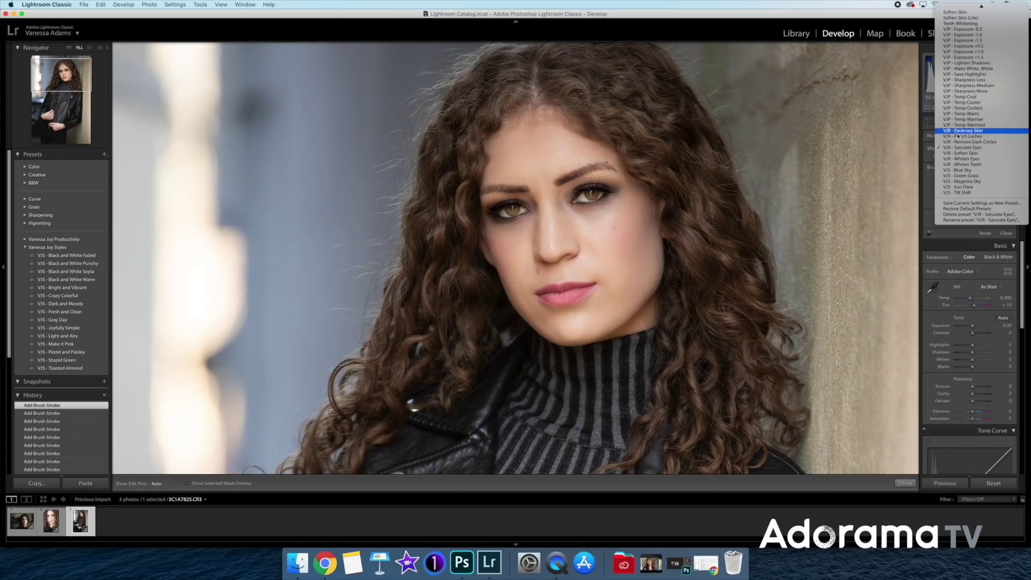
pyautogui.click(959, 158)
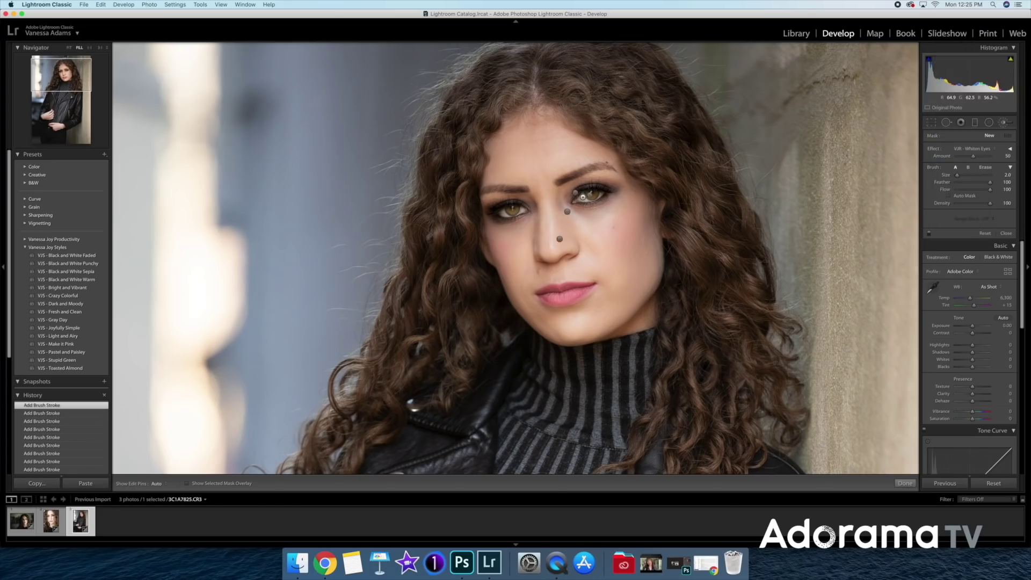
pyautogui.moveTo(582, 197)
pyautogui.mouseDown()
pyautogui.moveTo(591, 193)
pyautogui.moveTo(581, 200)
pyautogui.mouseUp()
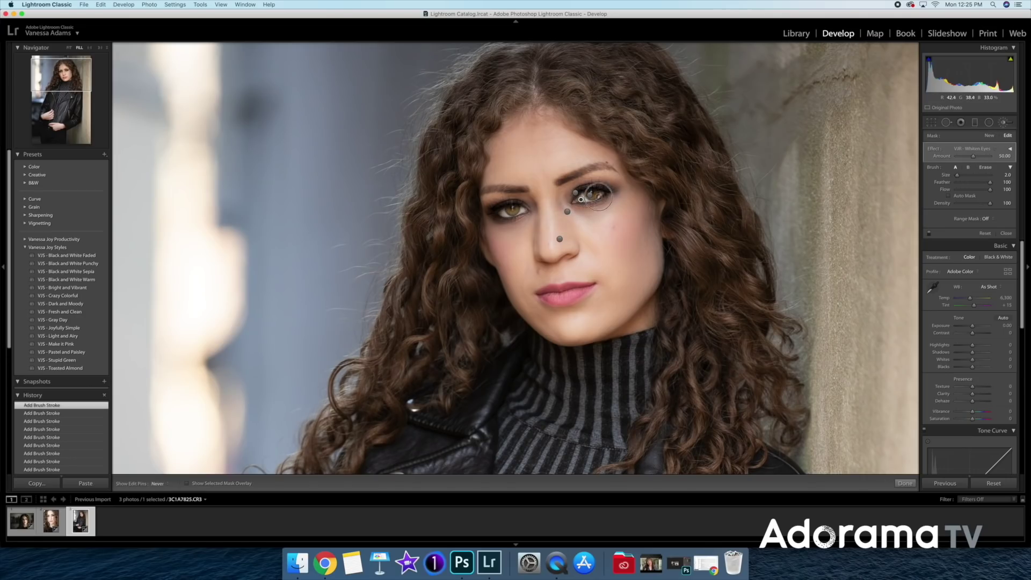
pyautogui.moveTo(973, 157); pyautogui.dragTo(966, 158)
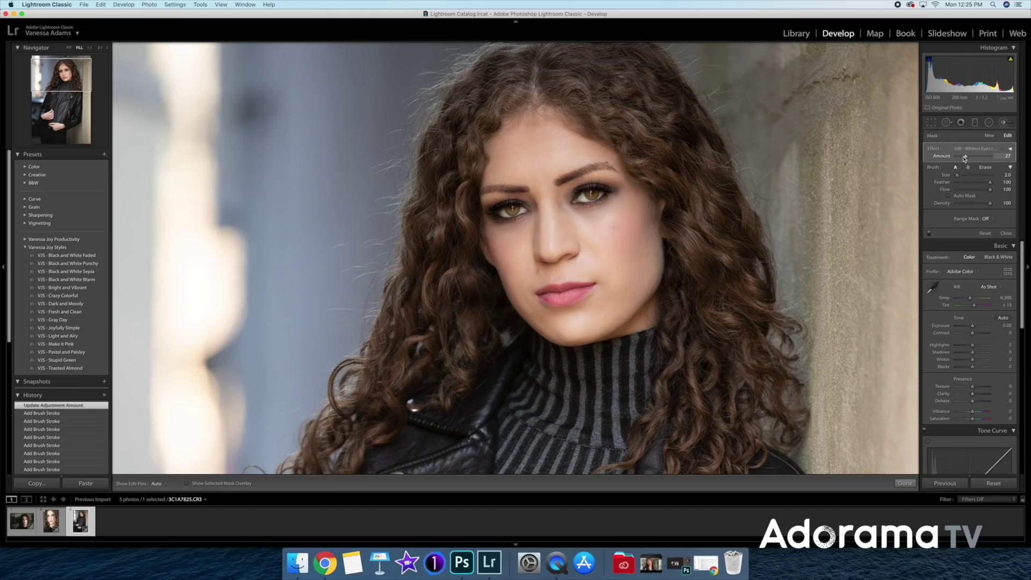
# Step: Compare the eyes and lips with the brush adjustments switched off and on
pyautogui.click(930, 235)
pyautogui.click(930, 234)
pyautogui.click(930, 235)
pyautogui.click(930, 235)
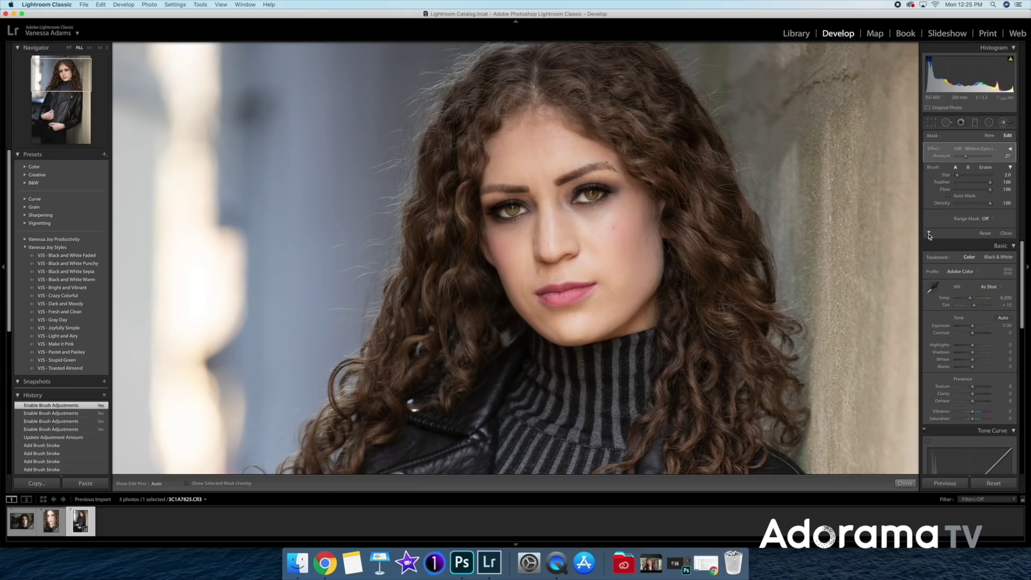
# Step: Paint the curly hair with a new VJR - Soften Skin brush mask at size 17.0
pyautogui.click(990, 152)
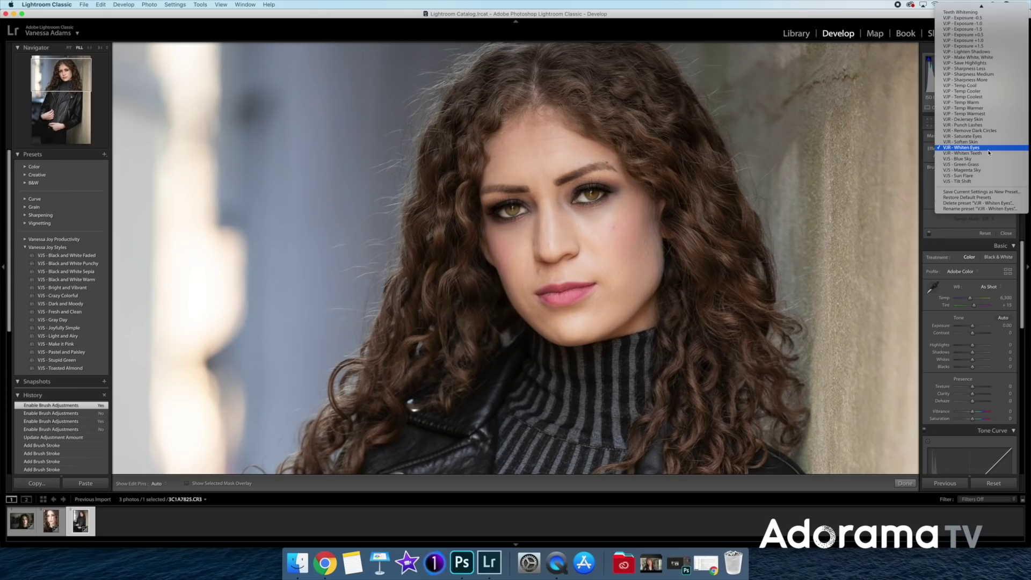
pyautogui.click(967, 142)
pyautogui.scroll(10, 622, 117)
pyautogui.press('h')
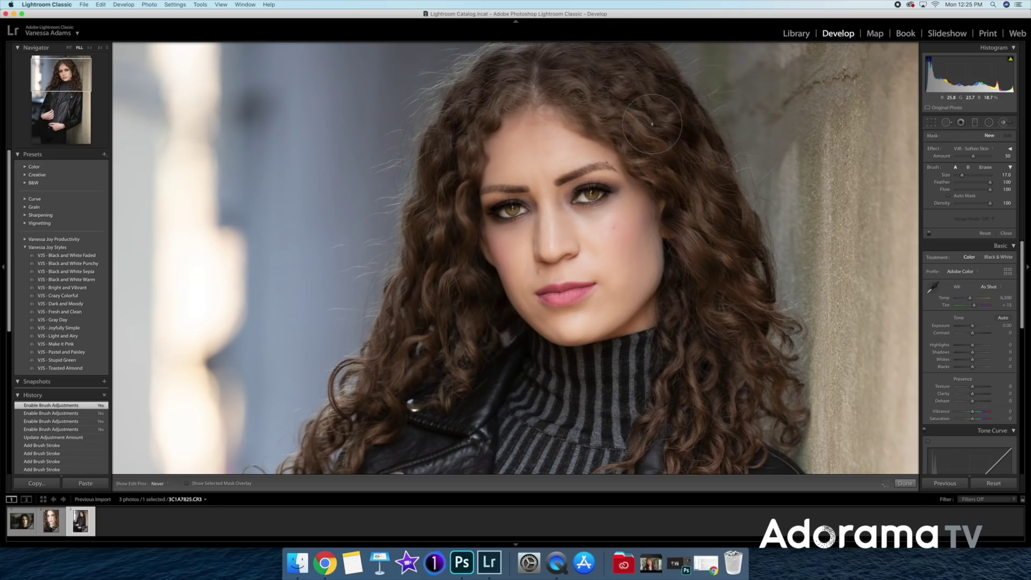
pyautogui.moveTo(723, 202); pyautogui.dragTo(724, 204)
# Step: Expand the hair mask's individual effect sliders and set Texture to 7 and Highlights to 20
pyautogui.click(1010, 148)
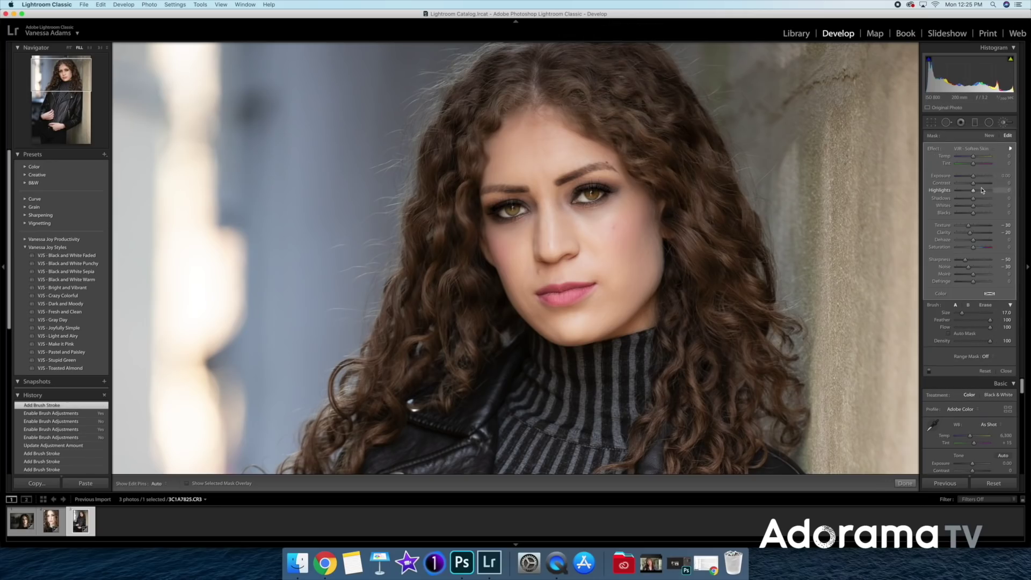
pyautogui.click(1010, 149)
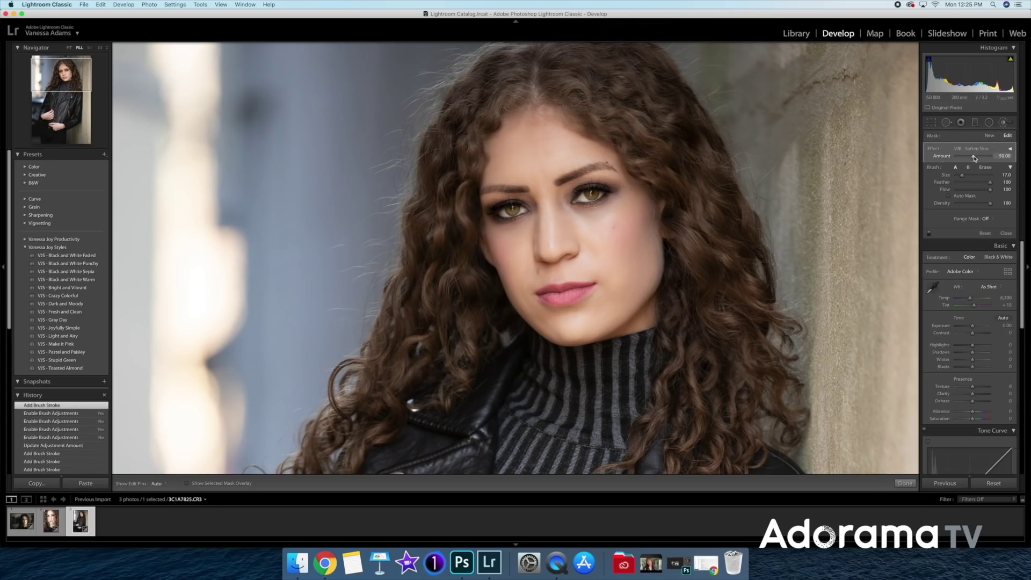
pyautogui.click(1010, 148)
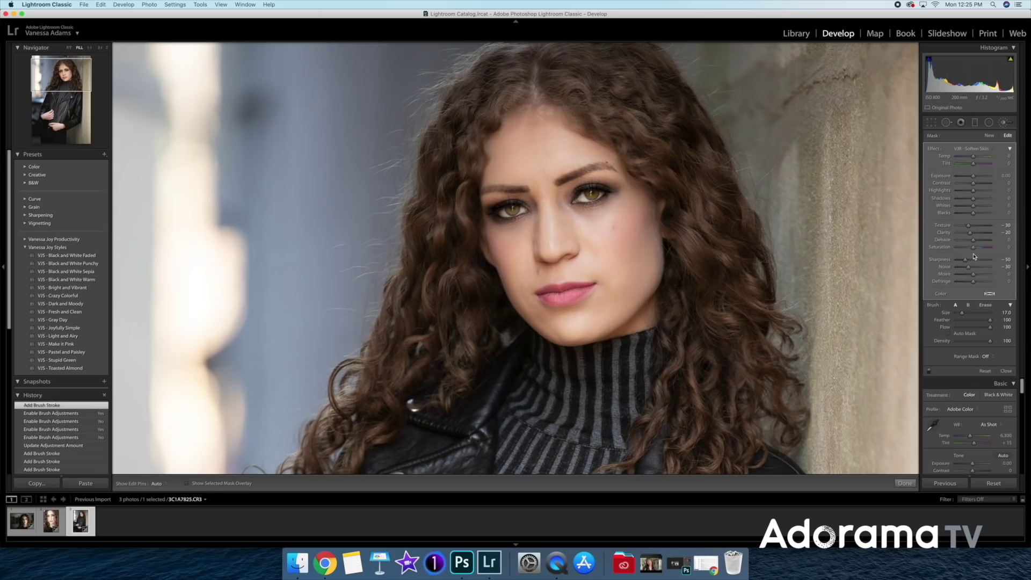
pyautogui.click(975, 226)
pyautogui.click(985, 191)
pyautogui.moveTo(984, 191); pyautogui.dragTo(978, 191)
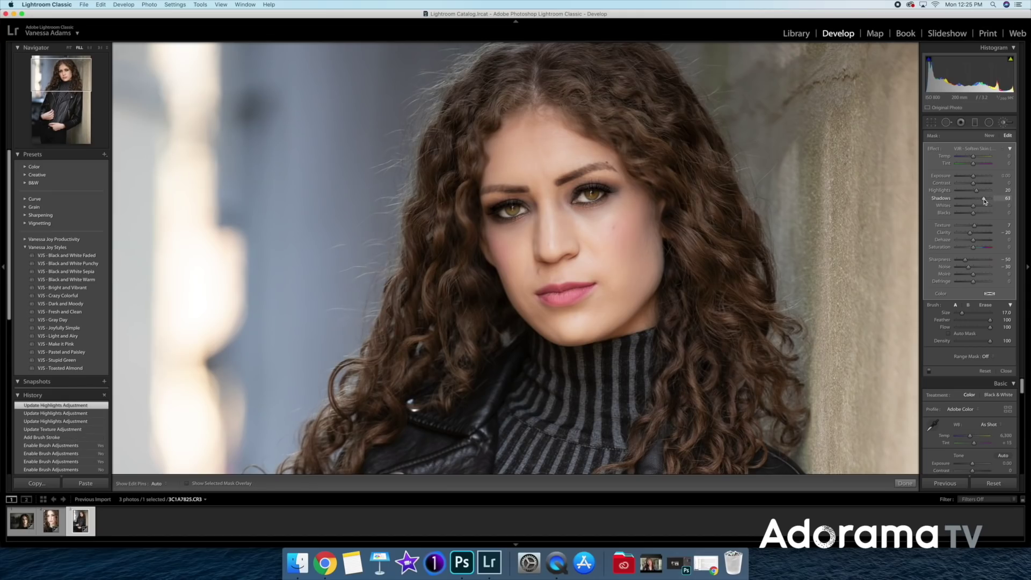
# Step: Set the hair mask's Shadows to -15, Contrast to 63 and Highlights to 91
pyautogui.click(984, 199)
pyautogui.moveTo(985, 200); pyautogui.dragTo(972, 202)
pyautogui.click(984, 184)
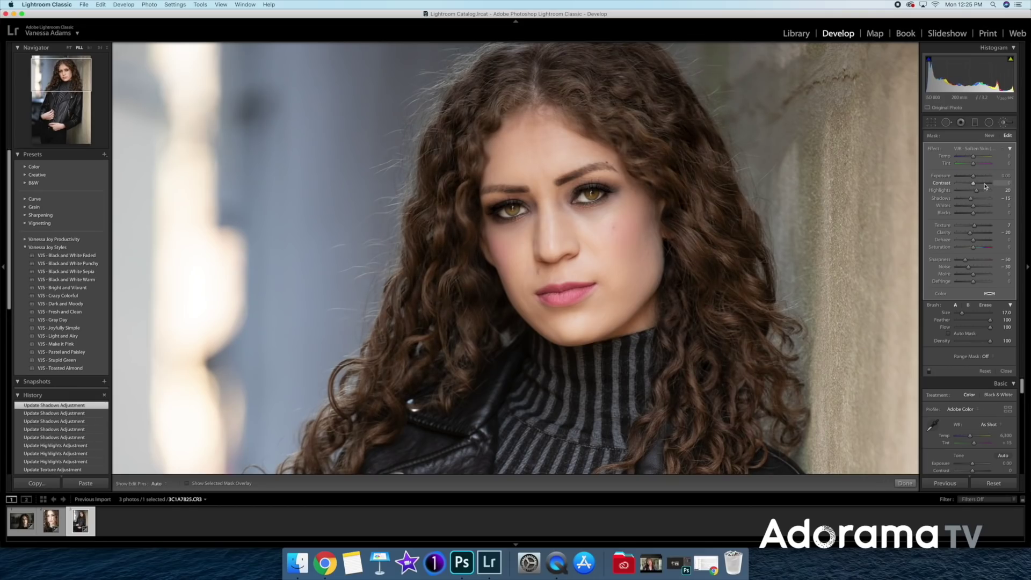
pyautogui.moveTo(985, 184); pyautogui.dragTo(988, 192)
pyautogui.click(984, 183)
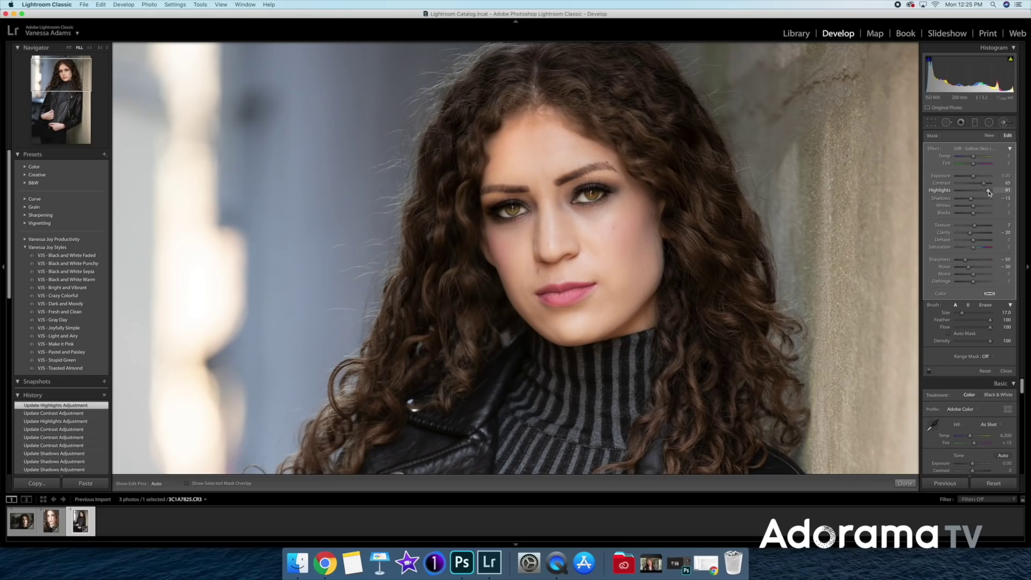
# Step: Erase part of the hair mask beside the face with the Erase brush at size 14.0
pyautogui.click(985, 305)
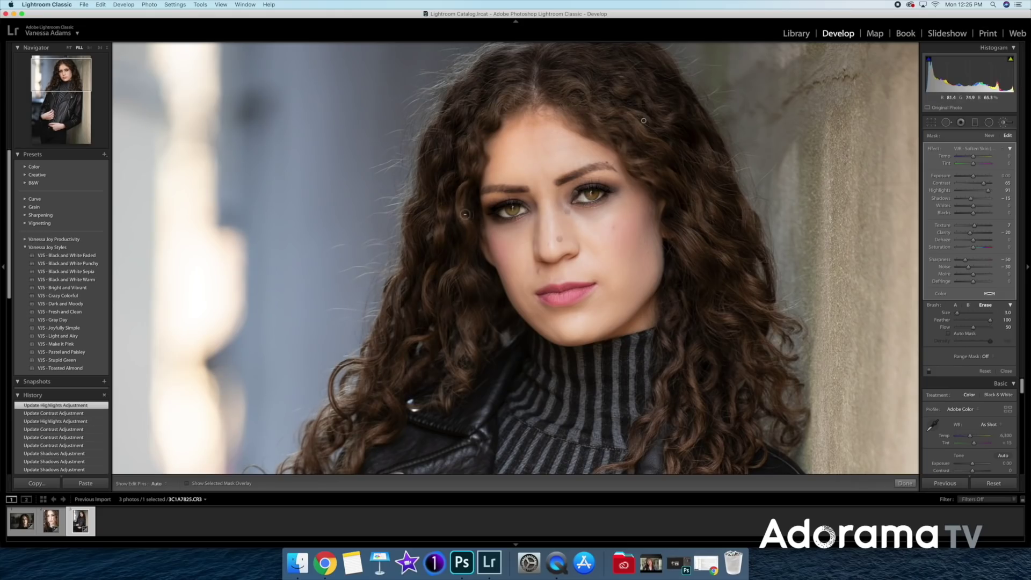
pyautogui.press('h')
pyautogui.press('[')
pyautogui.press('[')
pyautogui.moveTo(470, 202)
pyautogui.mouseDown()
pyautogui.moveTo(470, 215)
pyautogui.moveTo(469, 191)
pyautogui.mouseUp()
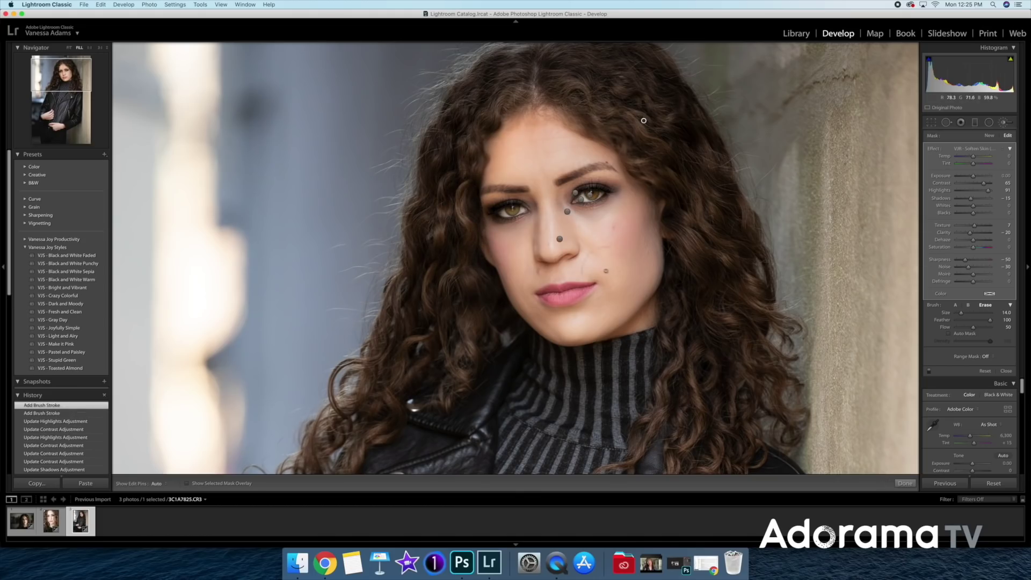
# Step: Select the skin-softening mask pinned on the nose and erase it from the hair beside the cheek at size 9.0
pyautogui.click(561, 240)
pyautogui.press('[')
pyautogui.press('[')
pyautogui.press('h')
pyautogui.moveTo(458, 246)
pyautogui.mouseDown()
pyautogui.moveTo(460, 232)
pyautogui.moveTo(460, 250)
pyautogui.mouseUp()
pyautogui.press(']')
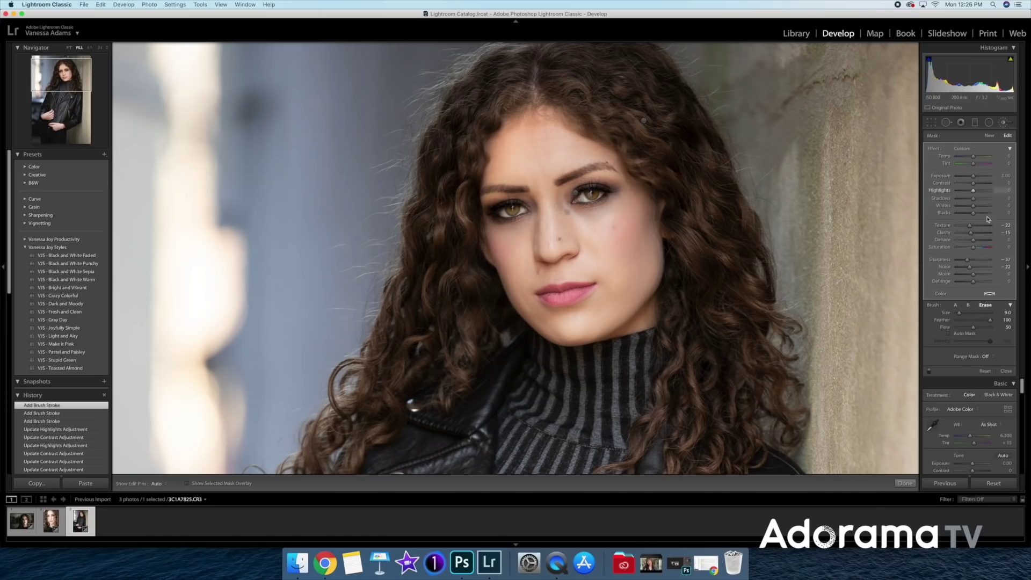
# Step: Compare the retouched face and hair with all brush adjustments off and on, and view the whole portrait
pyautogui.click(930, 372)
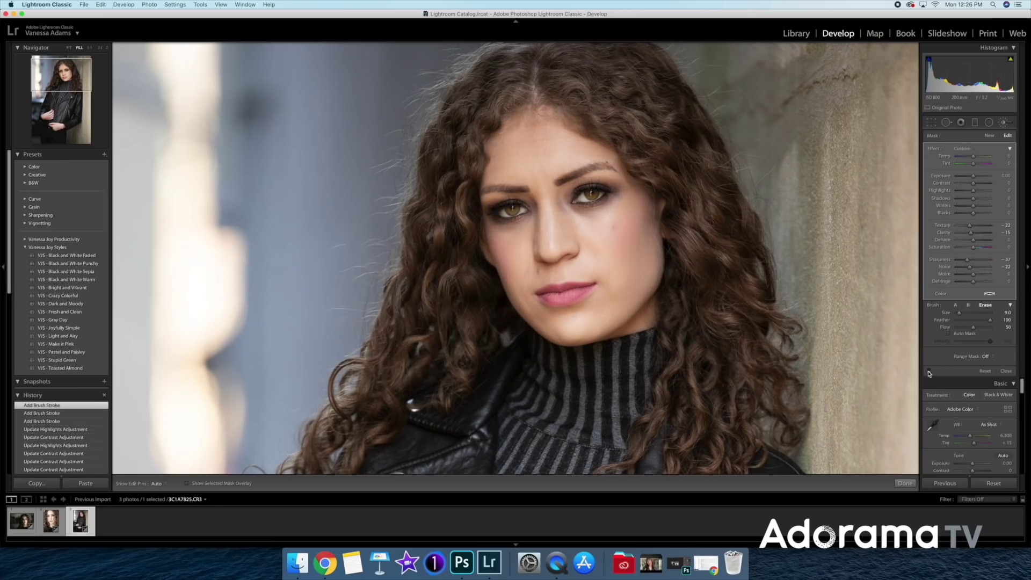
pyautogui.click(929, 372)
pyautogui.click(929, 372)
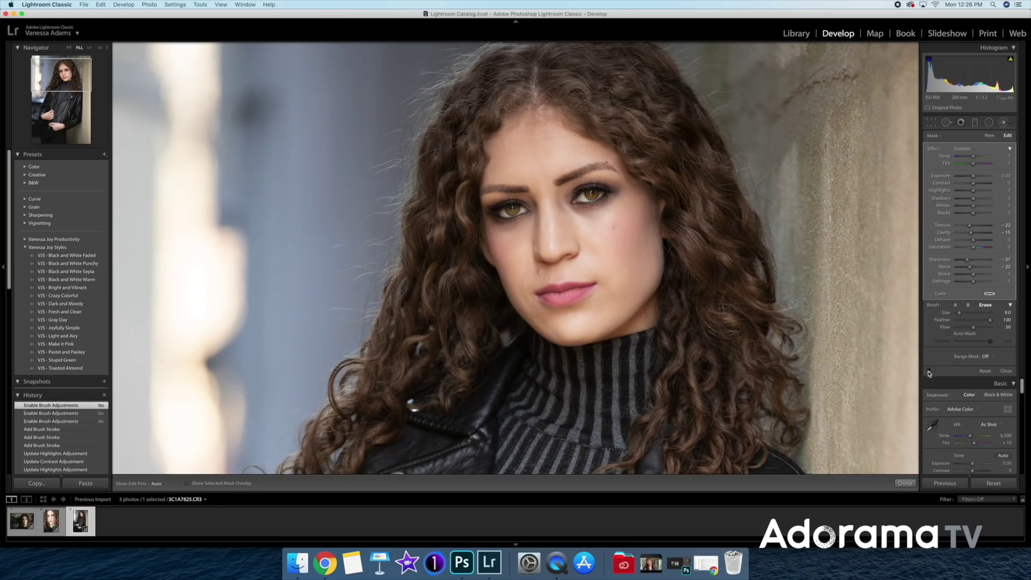
pyautogui.click(929, 372)
pyautogui.click(929, 371)
pyautogui.click(930, 371)
pyautogui.press('super+minus')
pyautogui.press('super+minus')
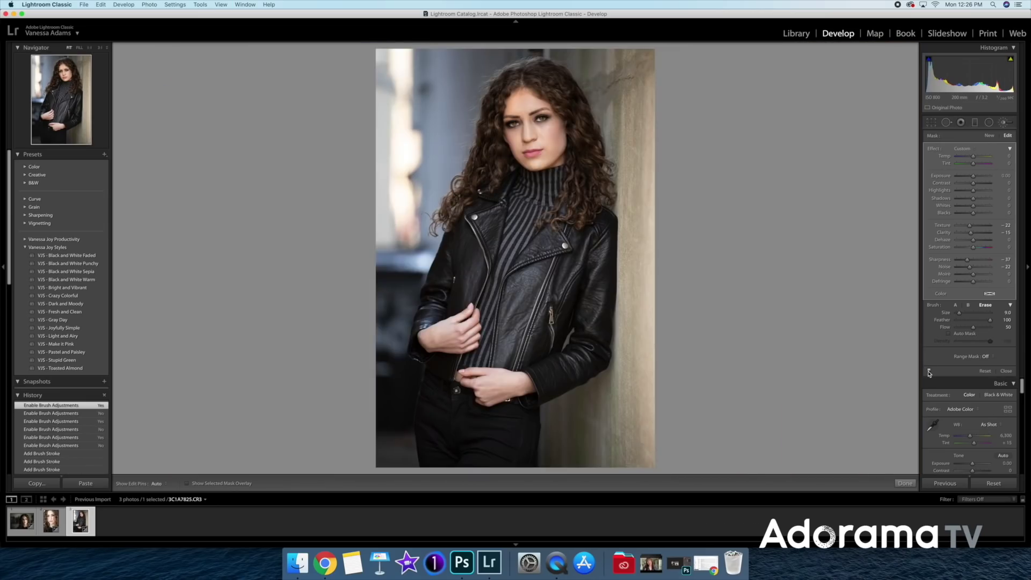